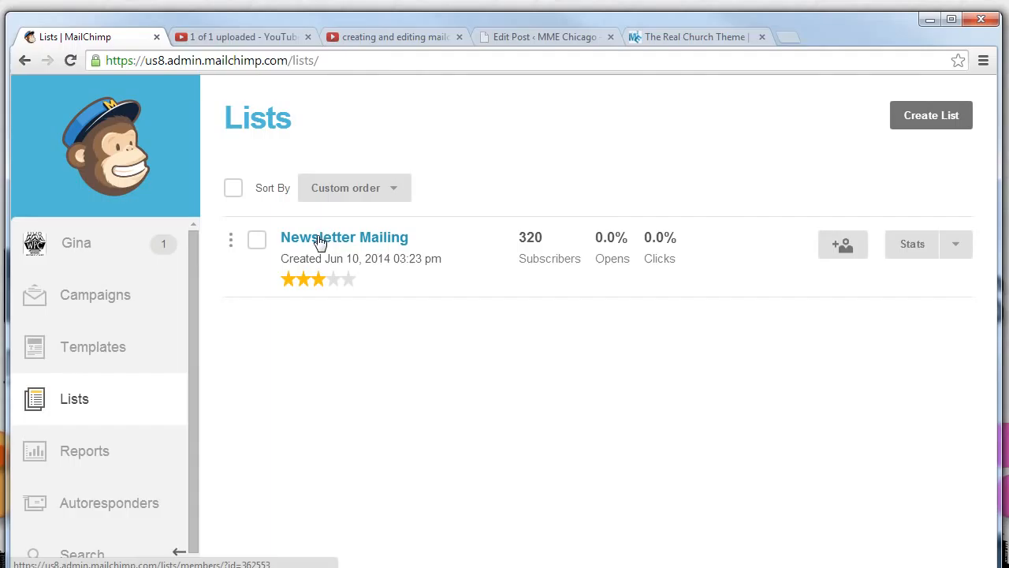
# - Open the Groups page of the Newsletter Mailing list
pyautogui.click(308, 241)
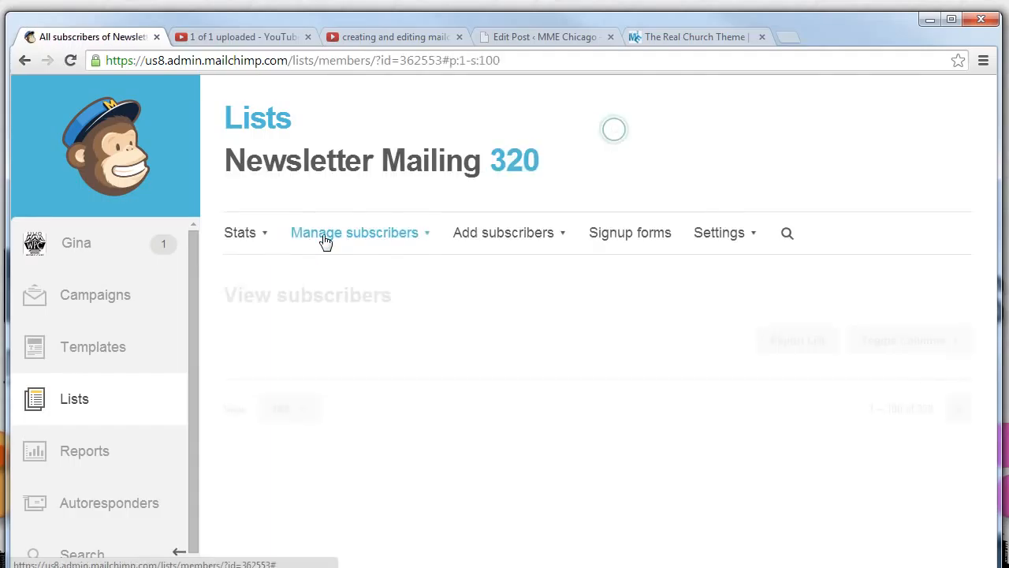
pyautogui.click(387, 244)
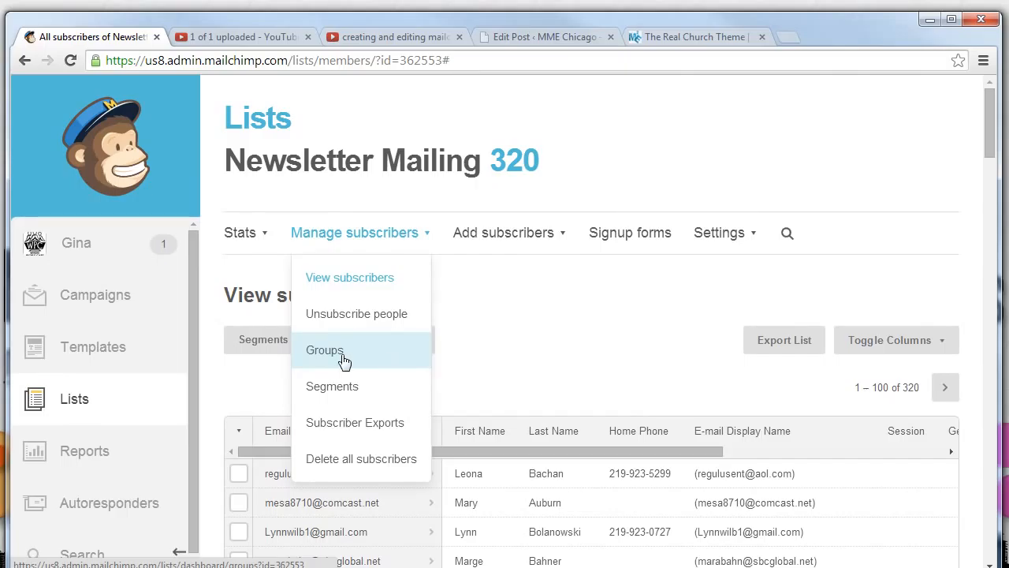
pyautogui.click(345, 361)
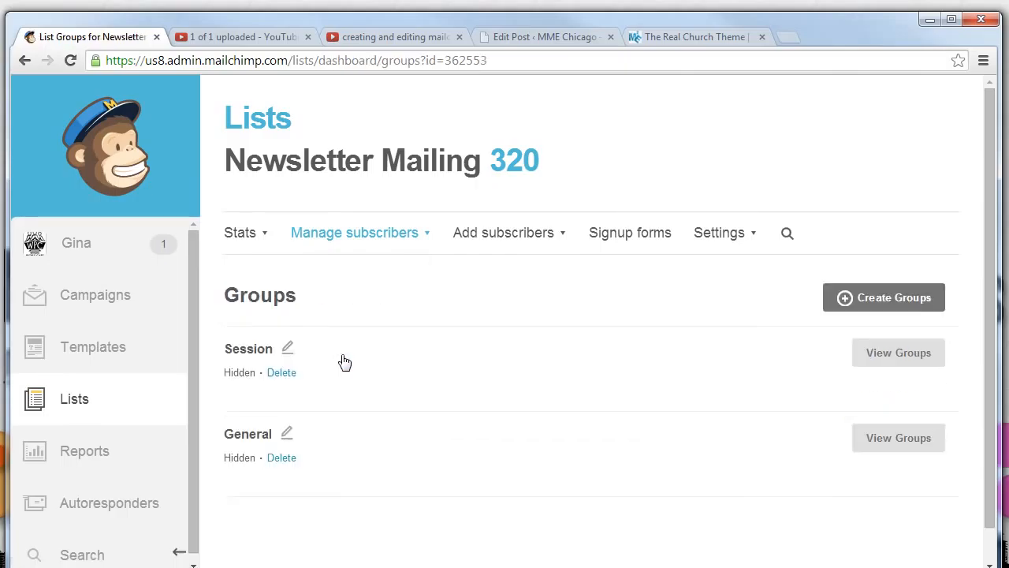
# - Create a new set of groups titled Volunteers that is not shown on the signup form
pyautogui.scroll(-1, 344, 361)
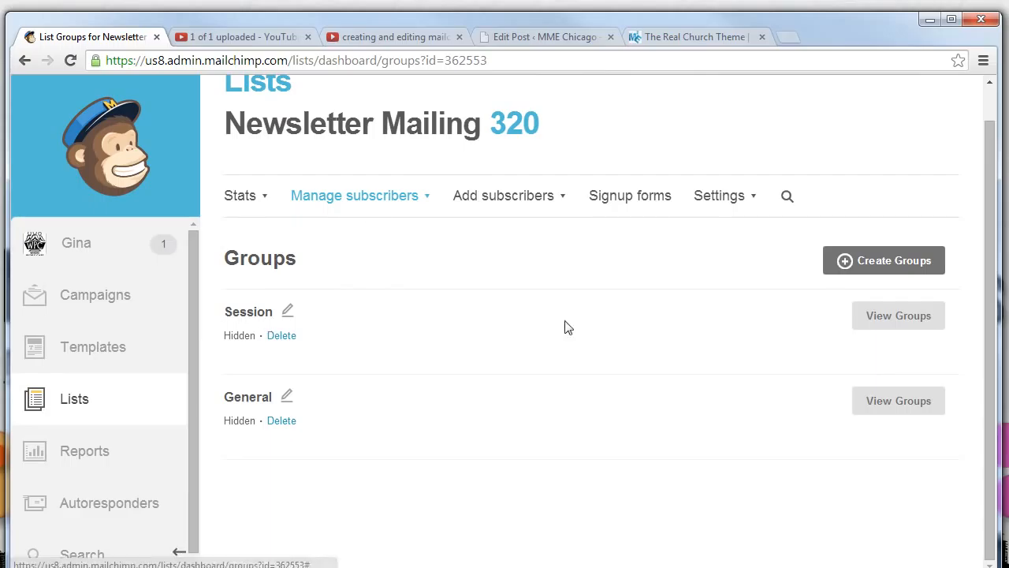
pyautogui.click(891, 266)
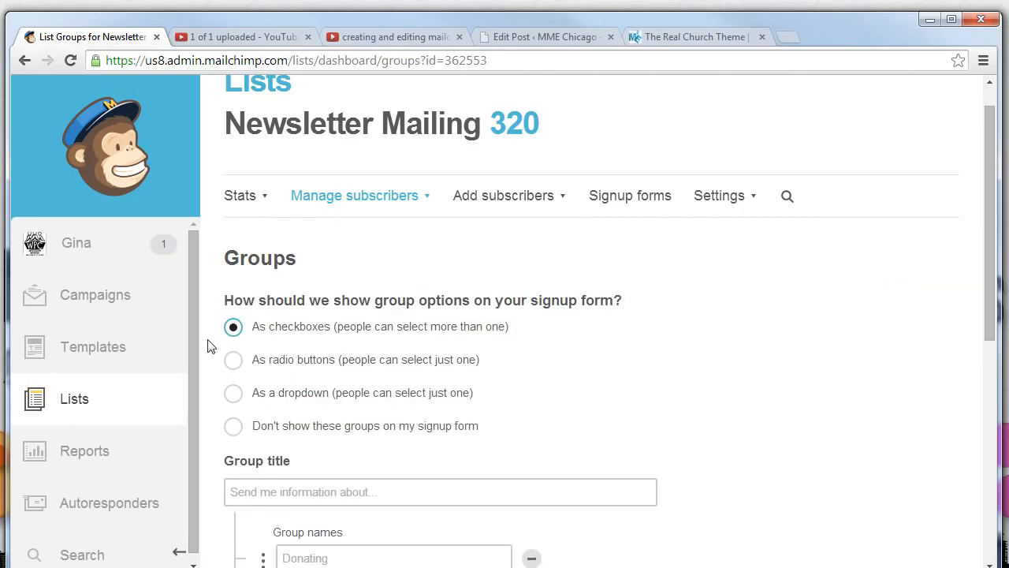
pyautogui.scroll(-1, 477, 338)
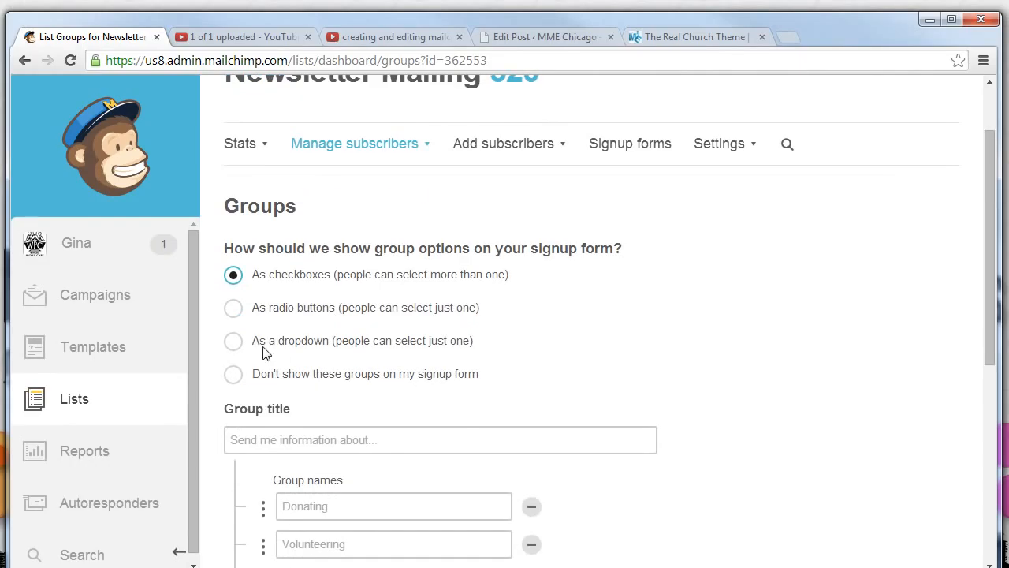
pyautogui.click(234, 375)
pyautogui.scroll(-1, 236, 380)
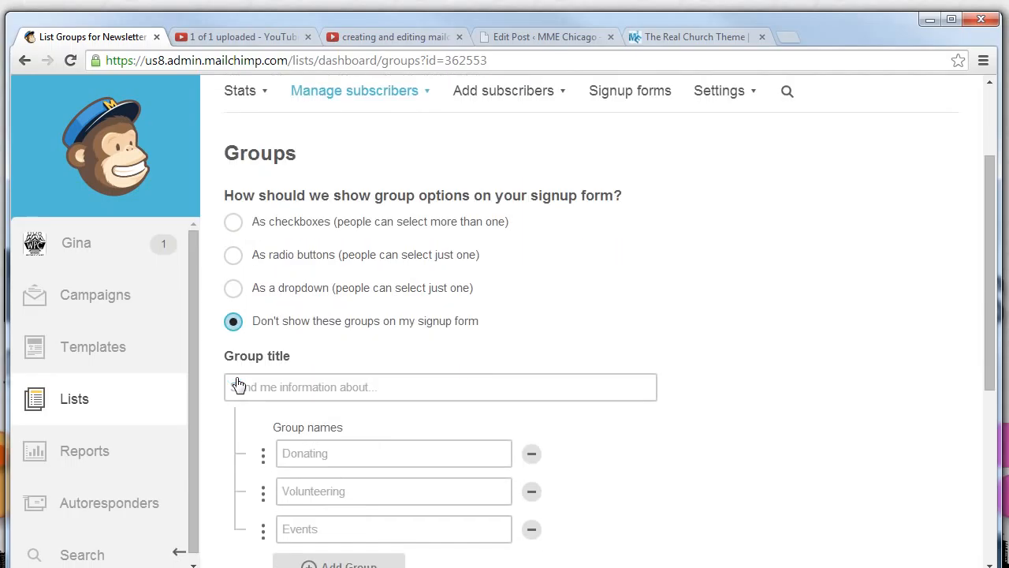
pyautogui.click(276, 387)
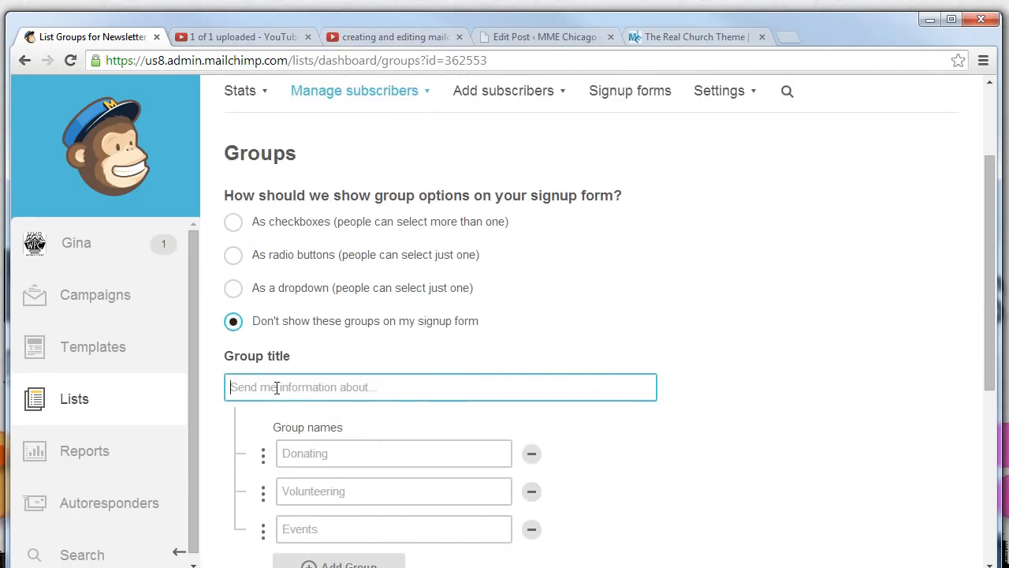
pyautogui.write('Volunteers')
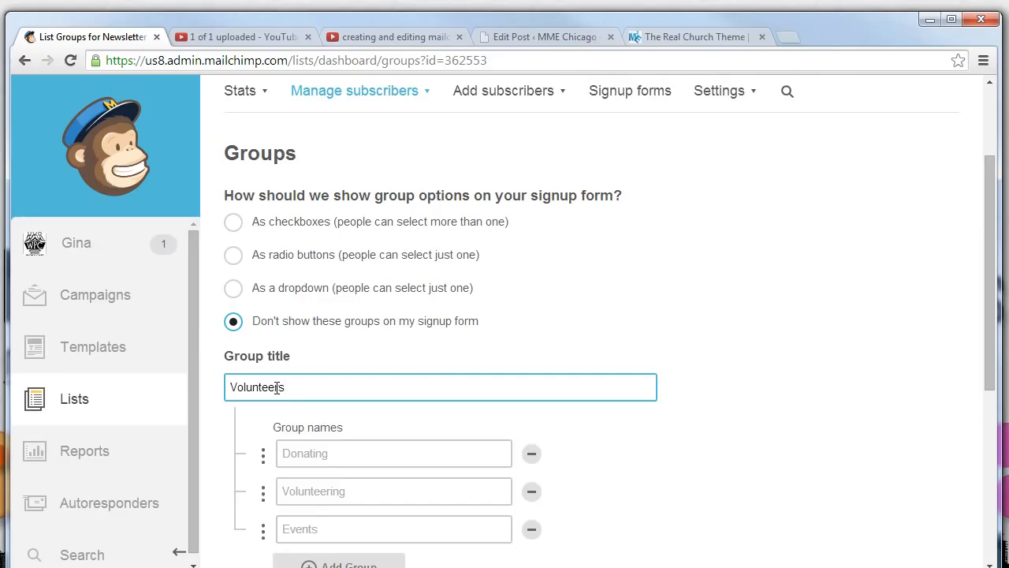
# - Name the first three Volunteers groups Men, Women and Children, and add a fourth group entry
pyautogui.click(290, 451)
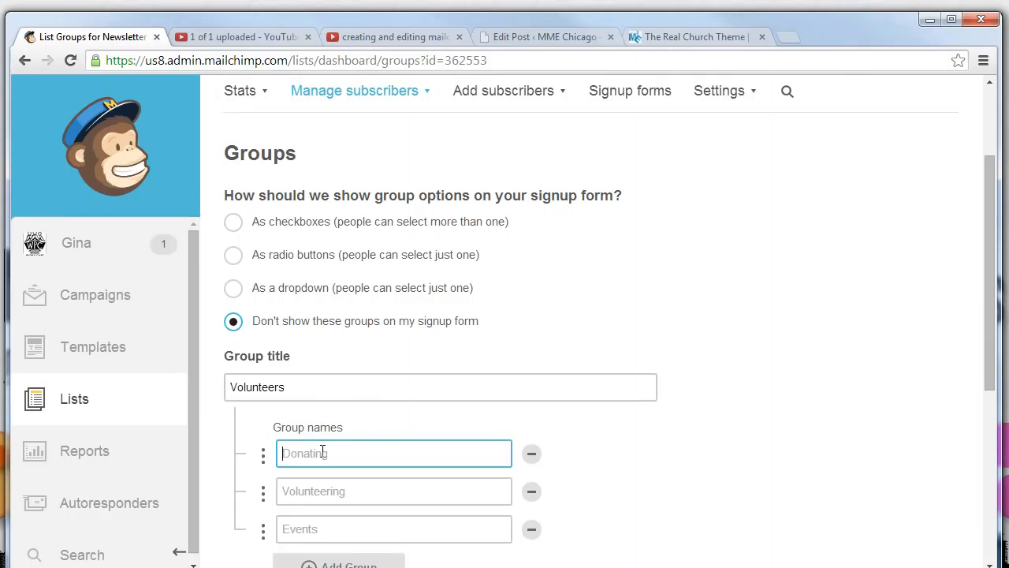
pyautogui.write('Men')
pyautogui.click(325, 486)
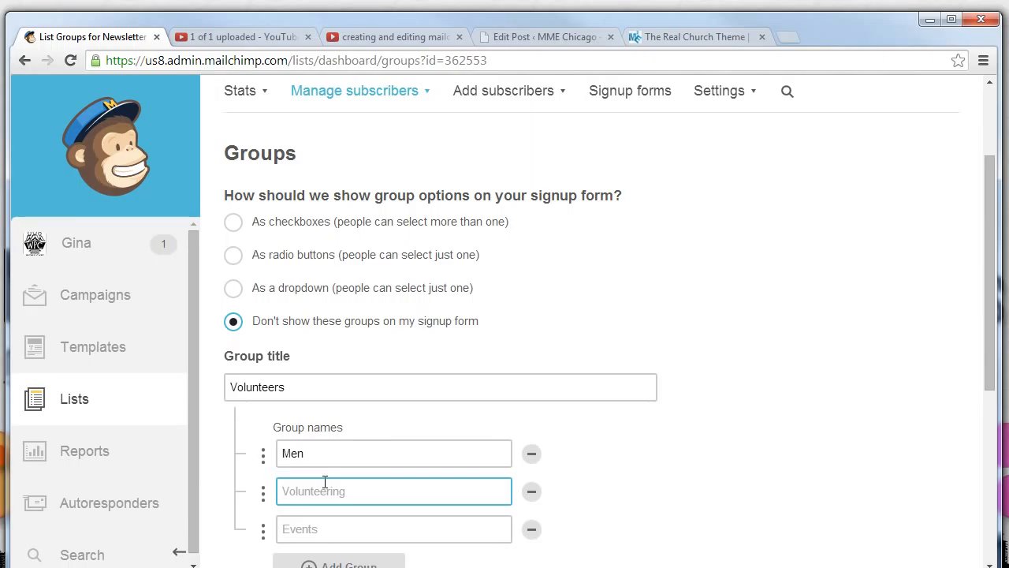
pyautogui.write('Women')
pyautogui.click(331, 527)
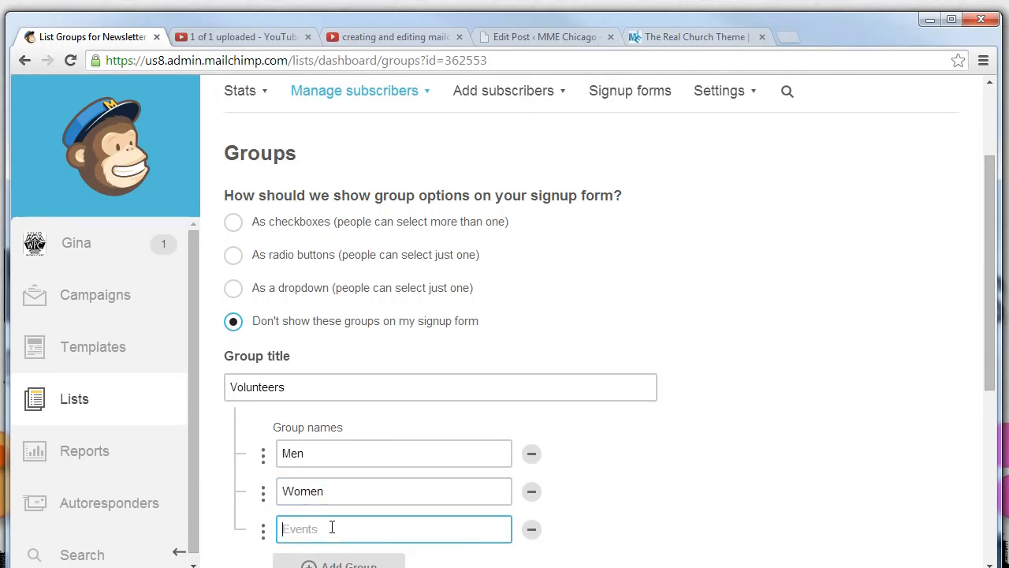
pyautogui.write('Children')
pyautogui.scroll(-2, 603, 297)
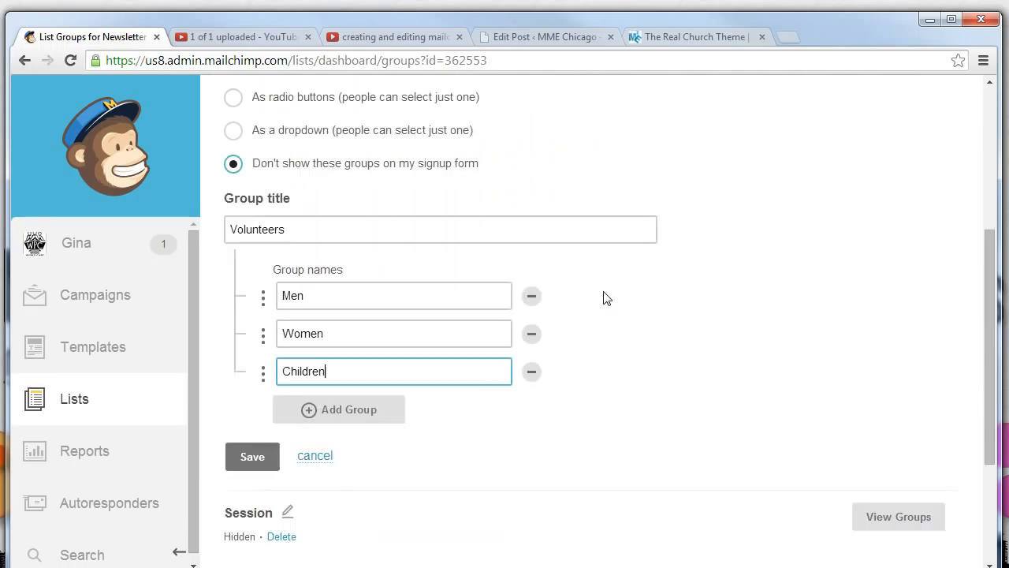
pyautogui.click(336, 413)
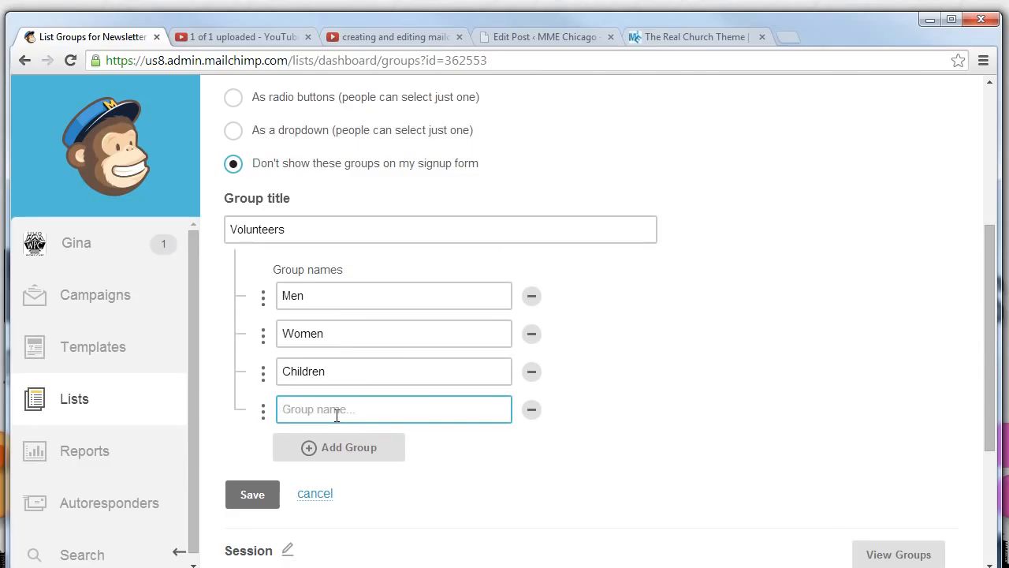
pyautogui.write('Men')
pyautogui.press('BackSpace')
pyautogui.press('BackSpace')
pyautogui.press('BackSpace')
pyautogui.write('Older Peopl')
pyautogui.press('BackSpace')
pyautogui.press('BackSpace')
pyautogui.press('BackSpace')
pyautogui.press('BackSpace')
pyautogui.press('BackSpace')
pyautogui.press('BackSpace')
pyautogui.press('BackSpace')
pyautogui.press('BackSpace')
pyautogui.press('BackSpace')
pyautogui.press('BackSpace')
pyautogui.press('BackSpace')
# - Name the fourth Volunteers group Elders and add a fifth one named Attend Other Church
pyautogui.write('El')
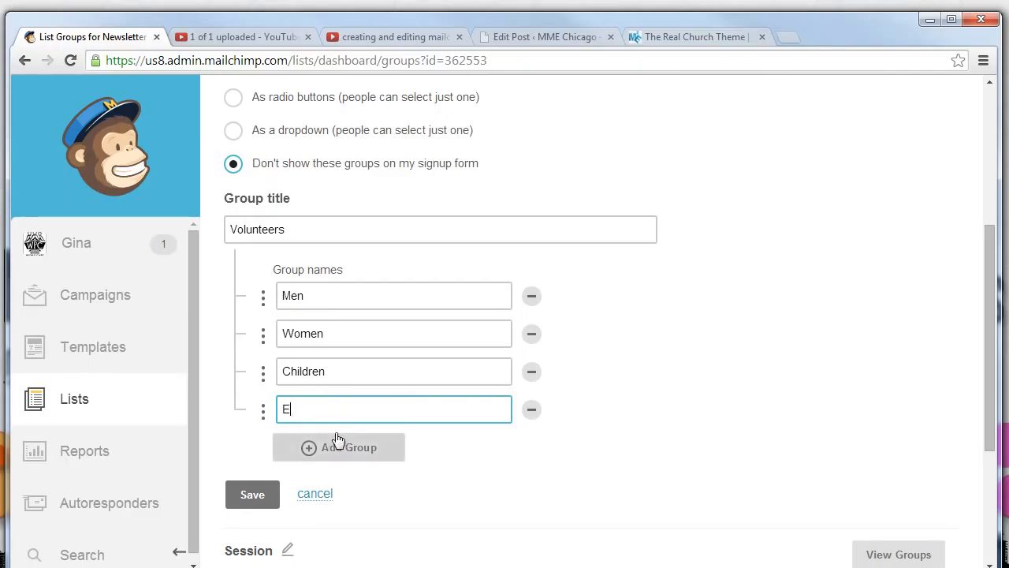
pyautogui.write('ders')
pyautogui.click(334, 447)
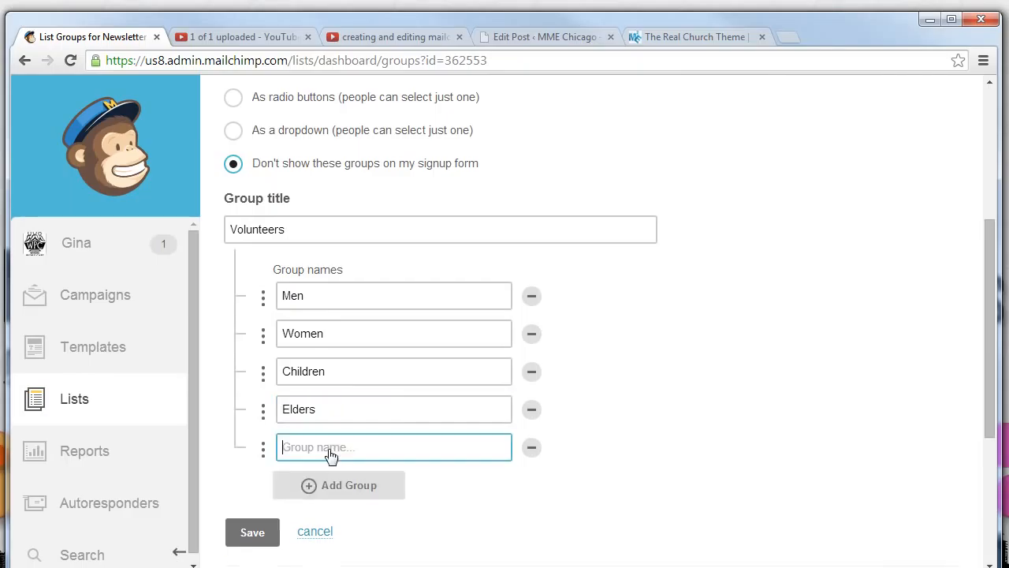
pyautogui.write('Attend Other Church')
# - Review the Volunteers title together with the individual group names entered under it
pyautogui.doubleClick(307, 228)
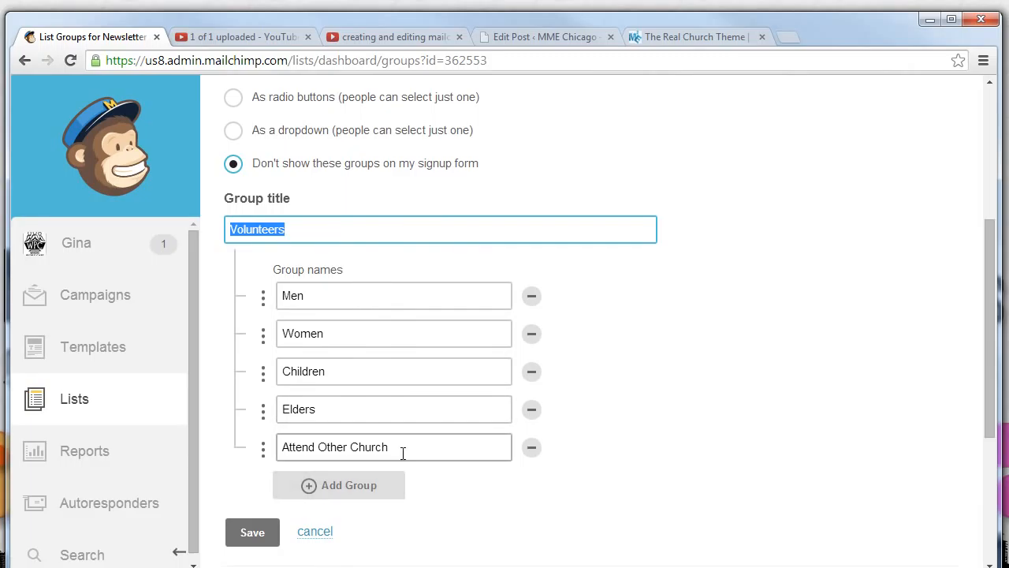
pyautogui.moveTo(400, 449); pyautogui.dragTo(267, 448)
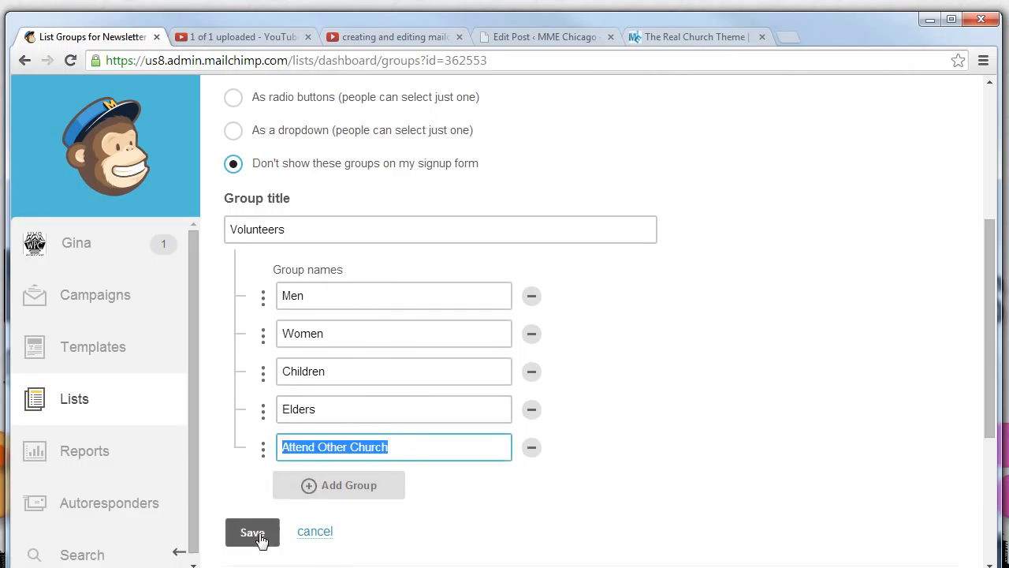
pyautogui.click(337, 333)
pyautogui.moveTo(300, 223); pyautogui.dragTo(196, 223)
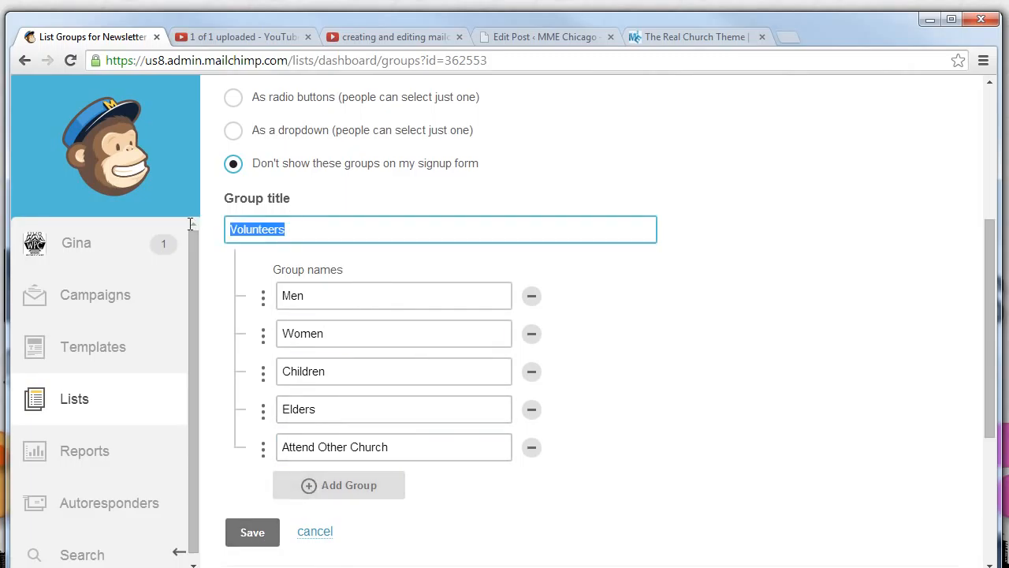
pyautogui.moveTo(318, 296); pyautogui.dragTo(278, 303)
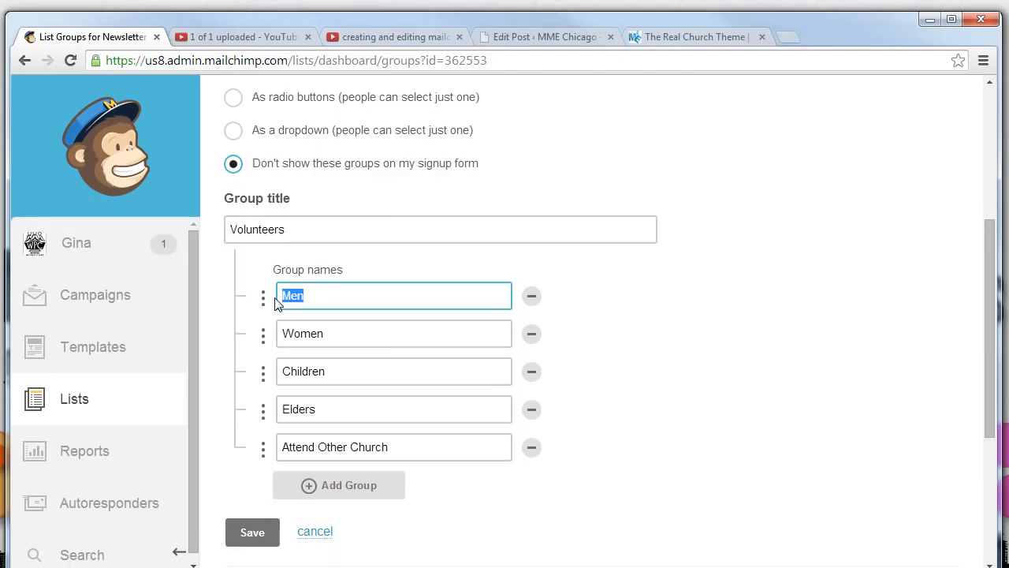
pyautogui.moveTo(360, 235); pyautogui.dragTo(229, 231)
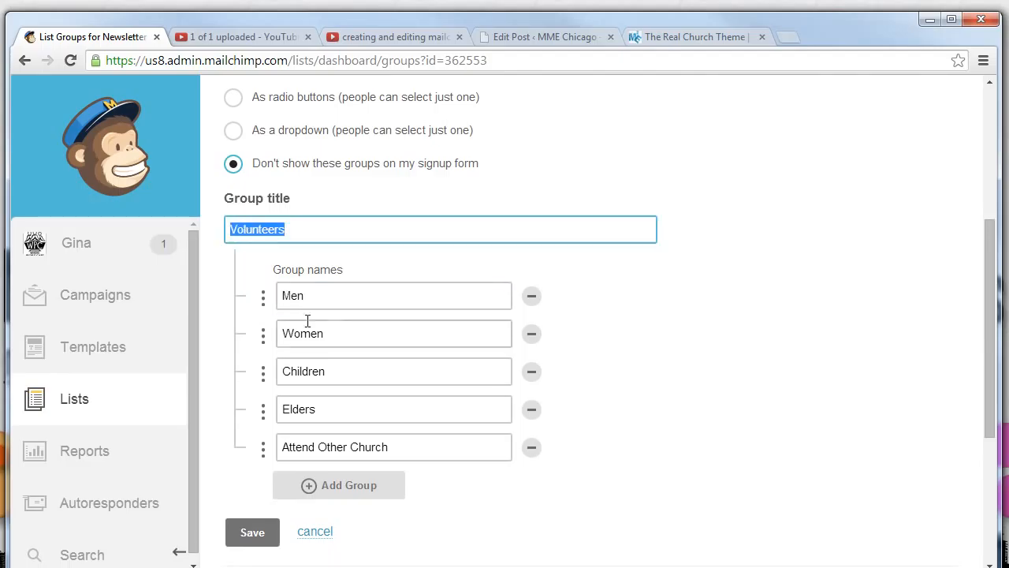
pyautogui.moveTo(351, 331); pyautogui.dragTo(266, 333)
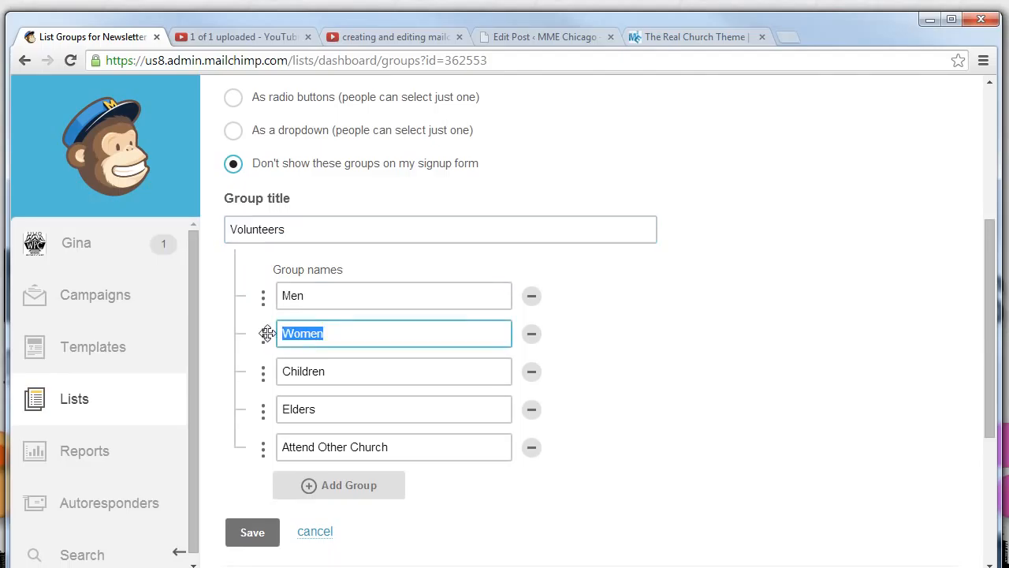
pyautogui.moveTo(295, 228); pyautogui.dragTo(168, 244)
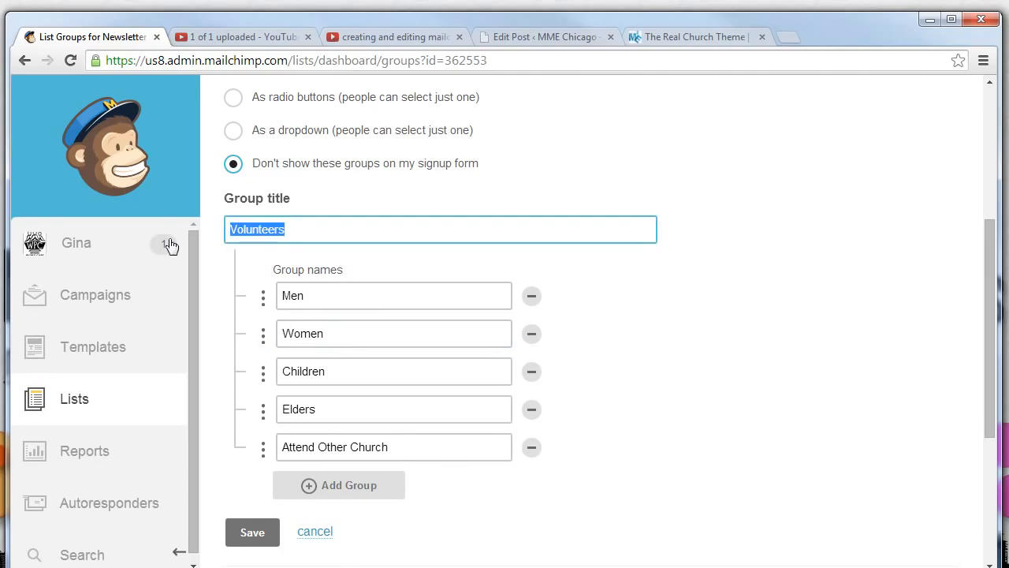
pyautogui.moveTo(323, 372); pyautogui.dragTo(251, 379)
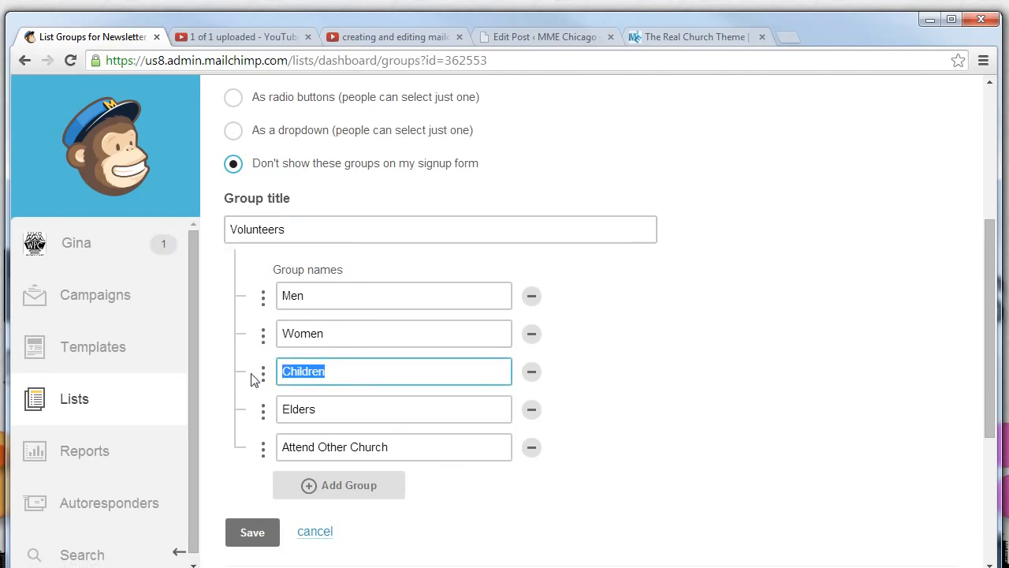
# - Save the Volunteers title with its group names
pyautogui.click(252, 543)
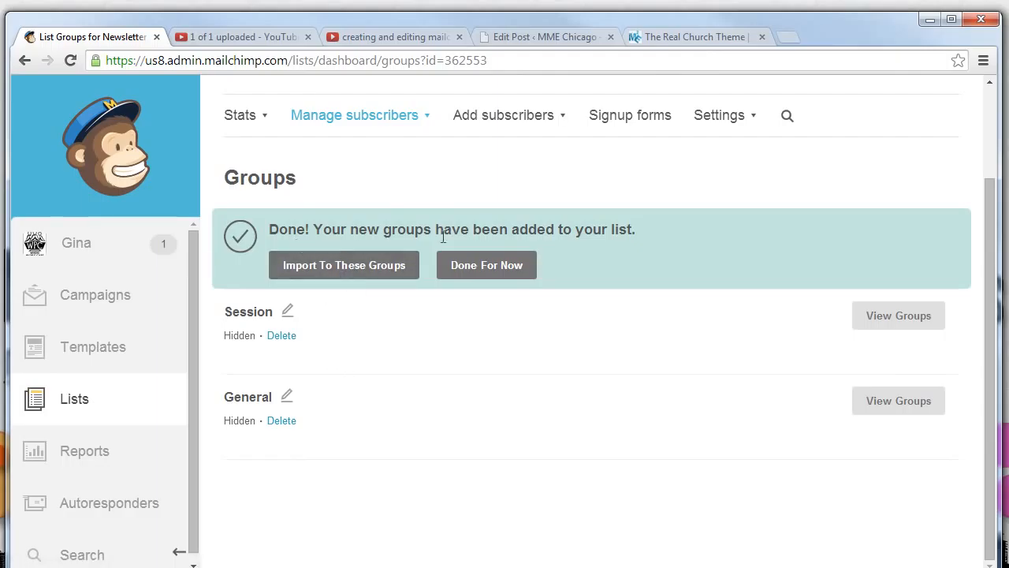
# - Open the import page for the new groups and look through the available import sources
pyautogui.click(318, 273)
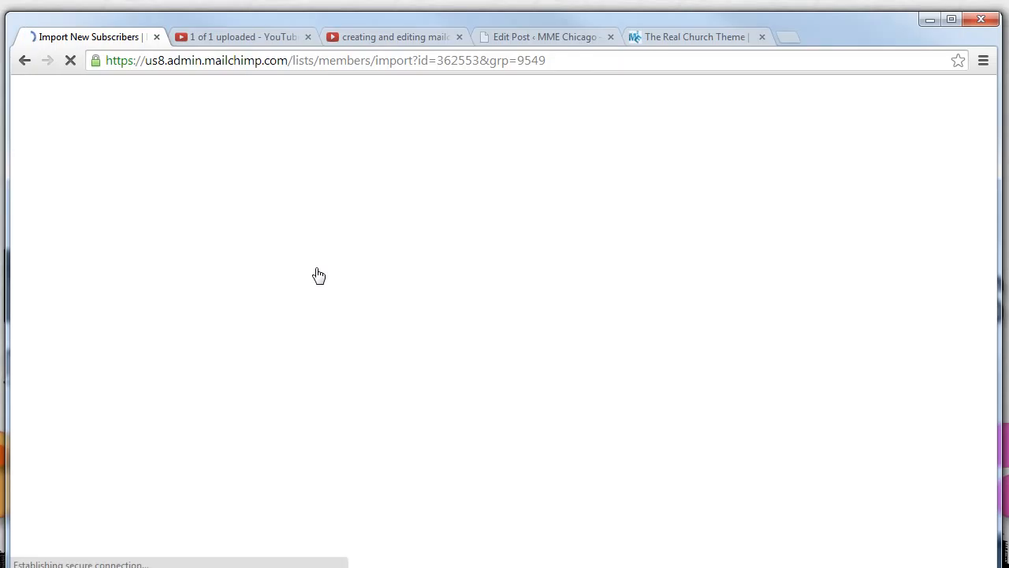
pyautogui.scroll(-3, 307, 342)
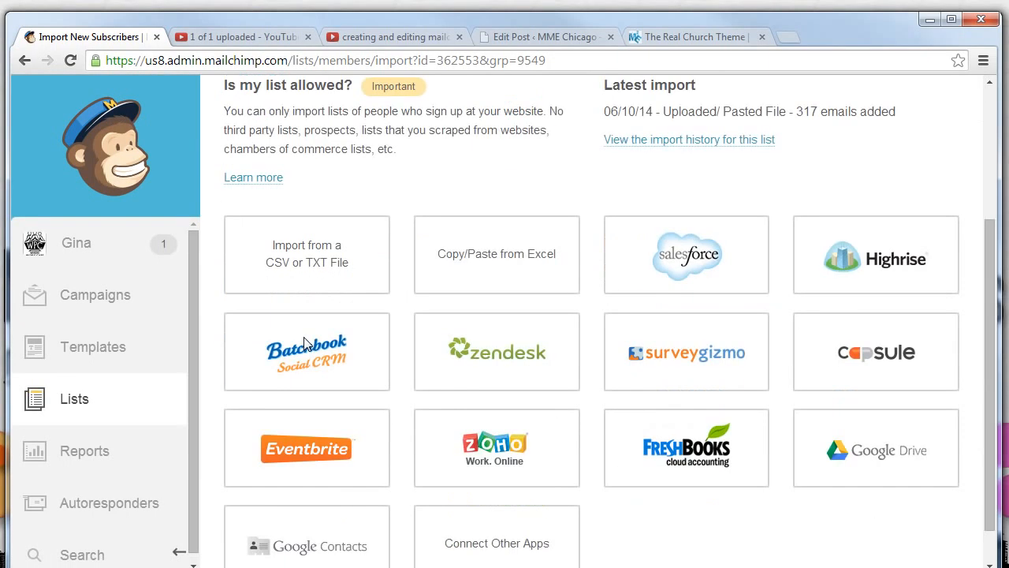
pyautogui.scroll(1, 304, 342)
pyautogui.scroll(-2, 371, 362)
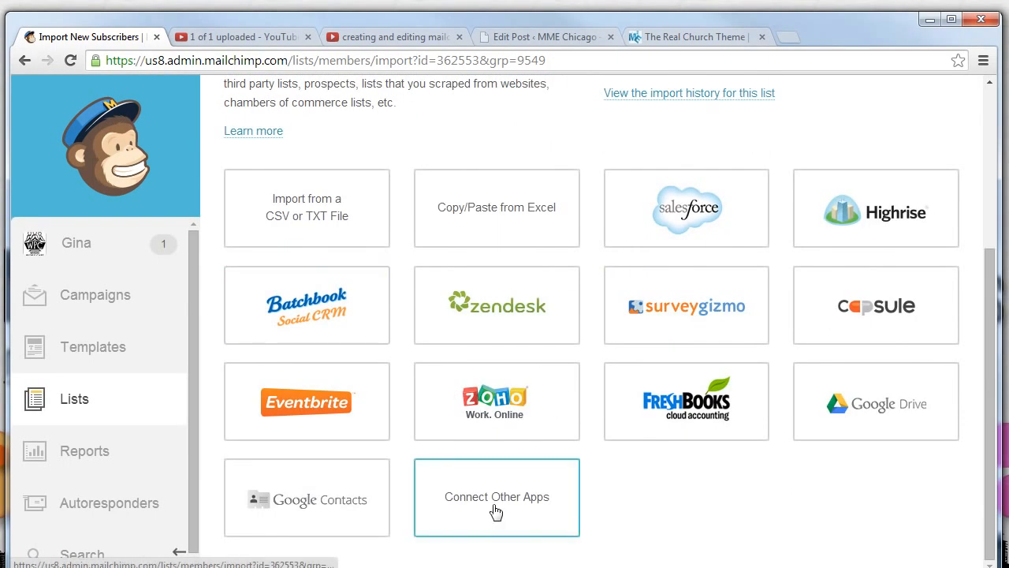
# - Open the import from a CSV or TXT file and review the groups offered for imported subscribers
pyautogui.click(310, 228)
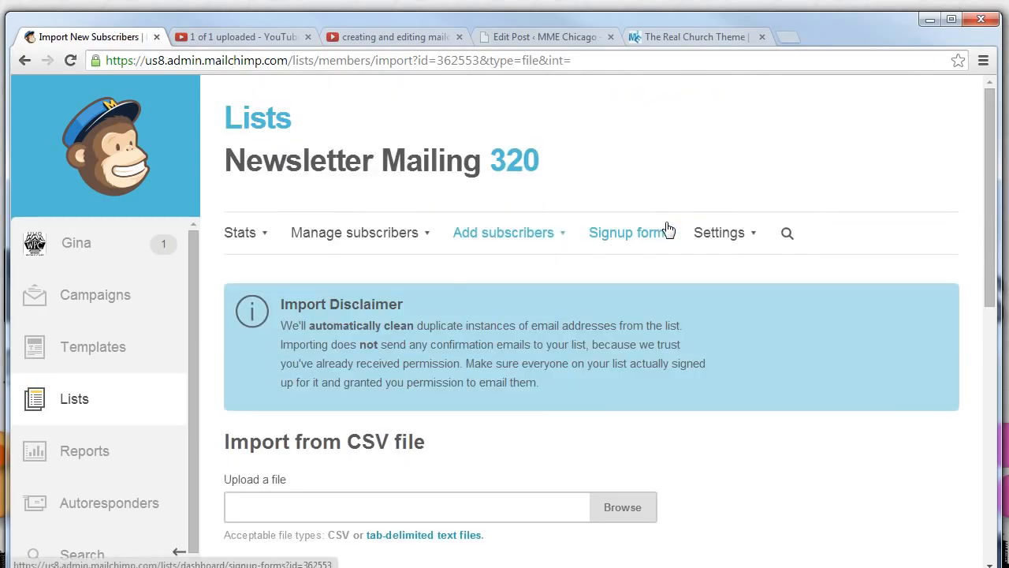
pyautogui.scroll(-1, 642, 513)
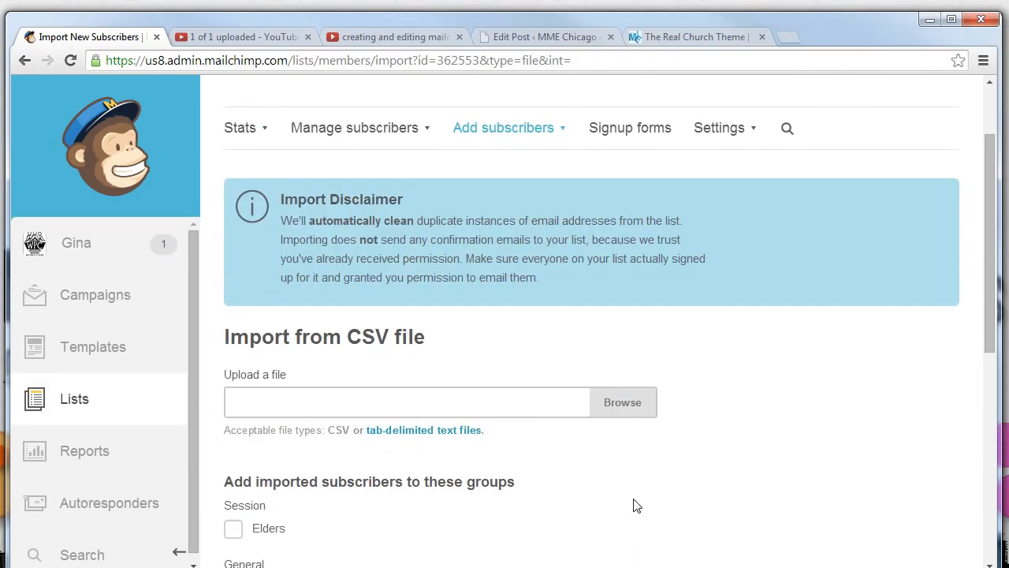
pyautogui.scroll(-3, 623, 365)
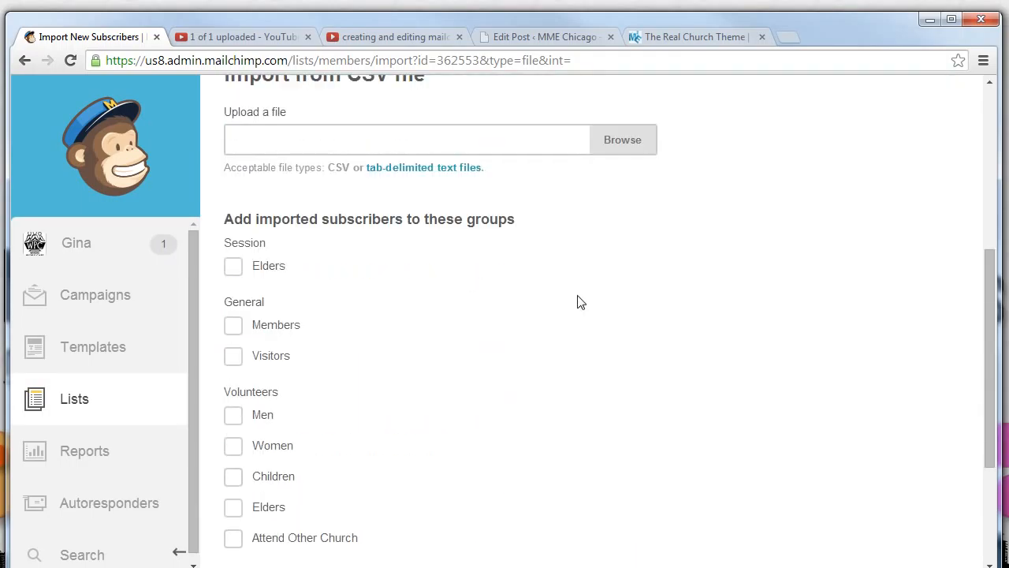
# - Return to the Groups page of the Newsletter Mailing list and review its group titles and list name
pyautogui.hotkey('alt', 'Left')
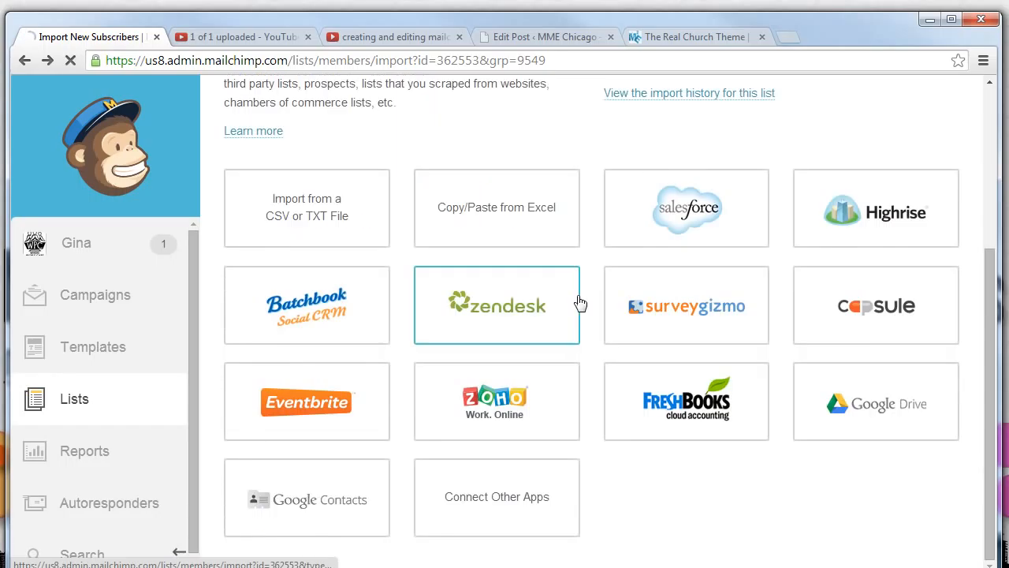
pyautogui.hotkey('alt', 'Left')
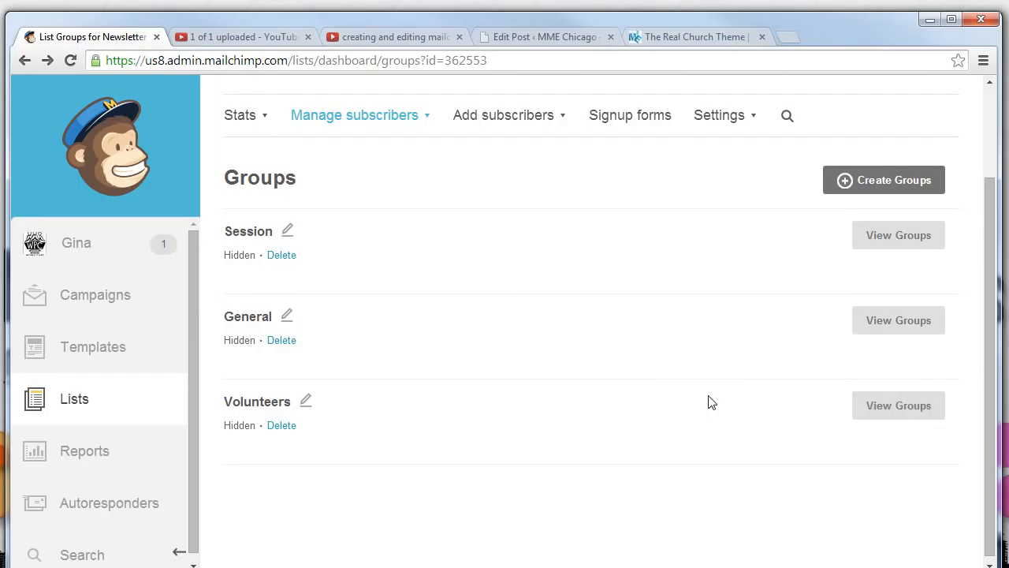
pyautogui.scroll(2, 525, 437)
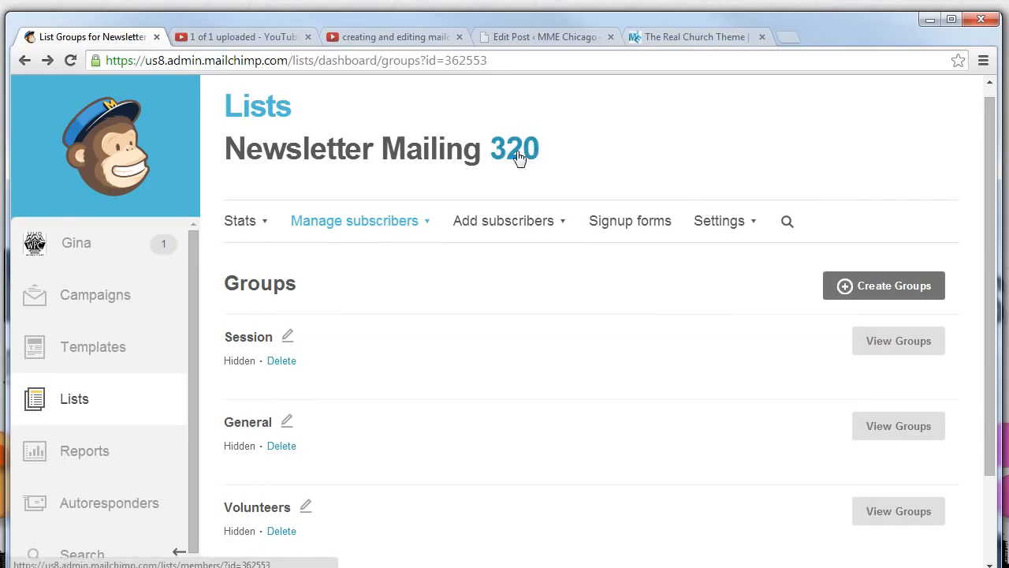
pyautogui.moveTo(225, 148); pyautogui.dragTo(481, 144)
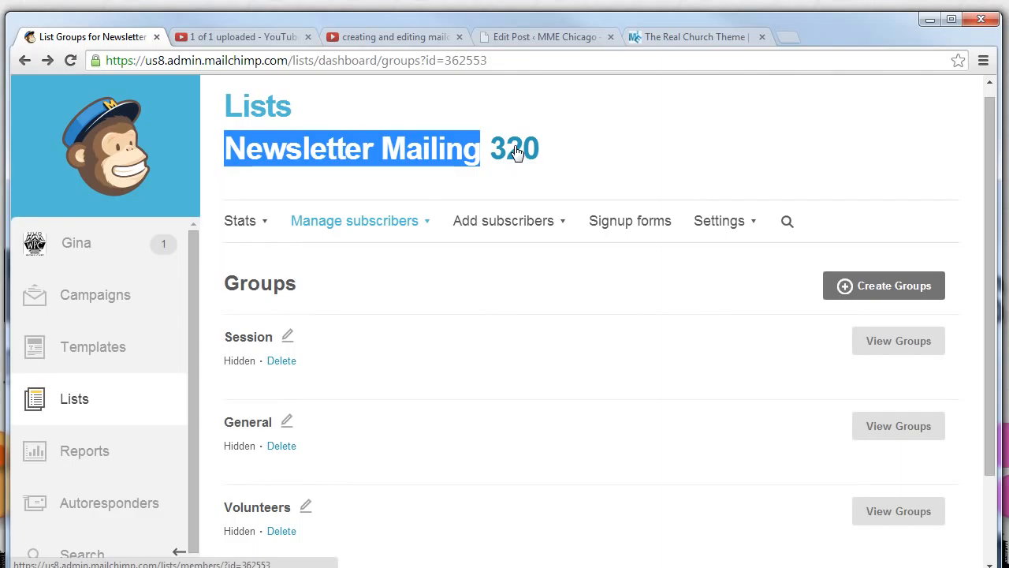
# - Open the list of all subscribers in the Newsletter Mailing list and look through its entries
pyautogui.click(516, 152)
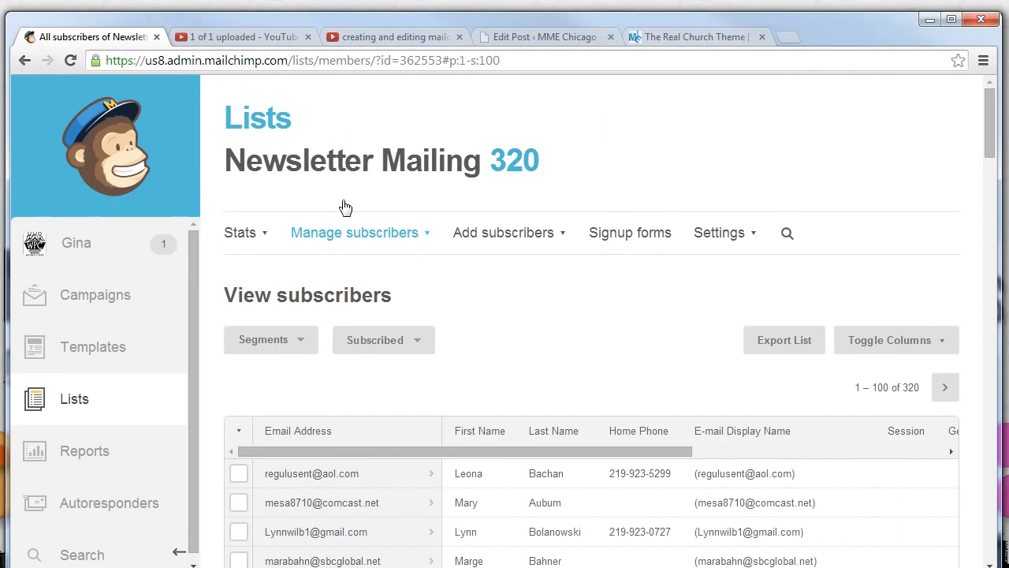
pyautogui.scroll(-1, 236, 272)
pyautogui.scroll(-1, 204, 280)
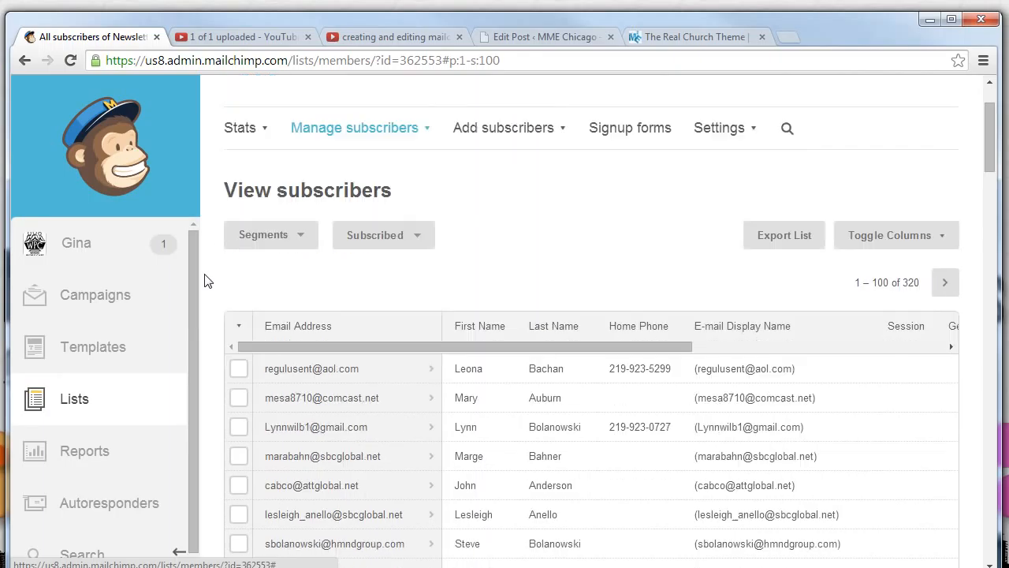
pyautogui.scroll(-2, 204, 281)
pyautogui.scroll(-2, 993, 175)
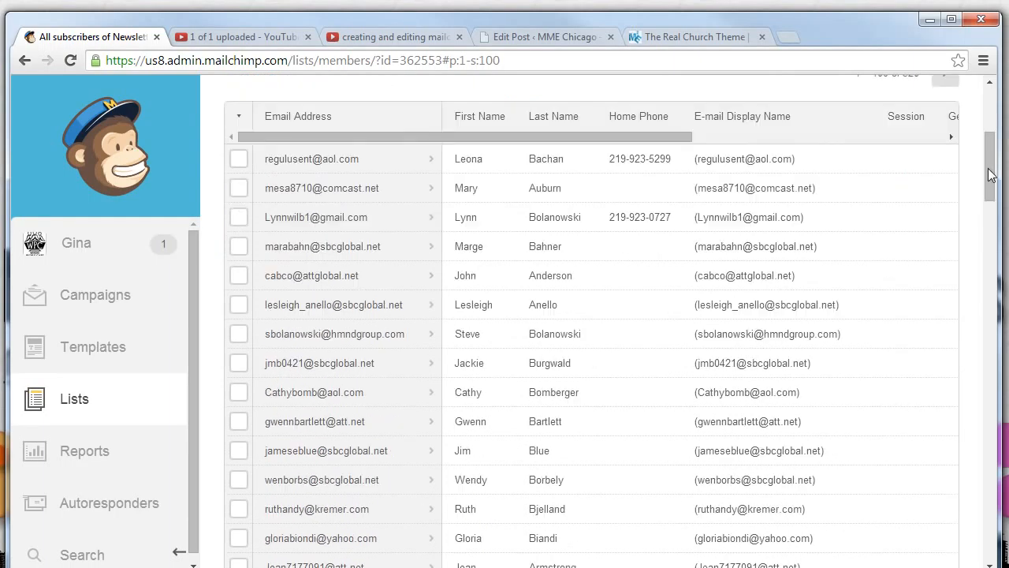
pyautogui.click(994, 230)
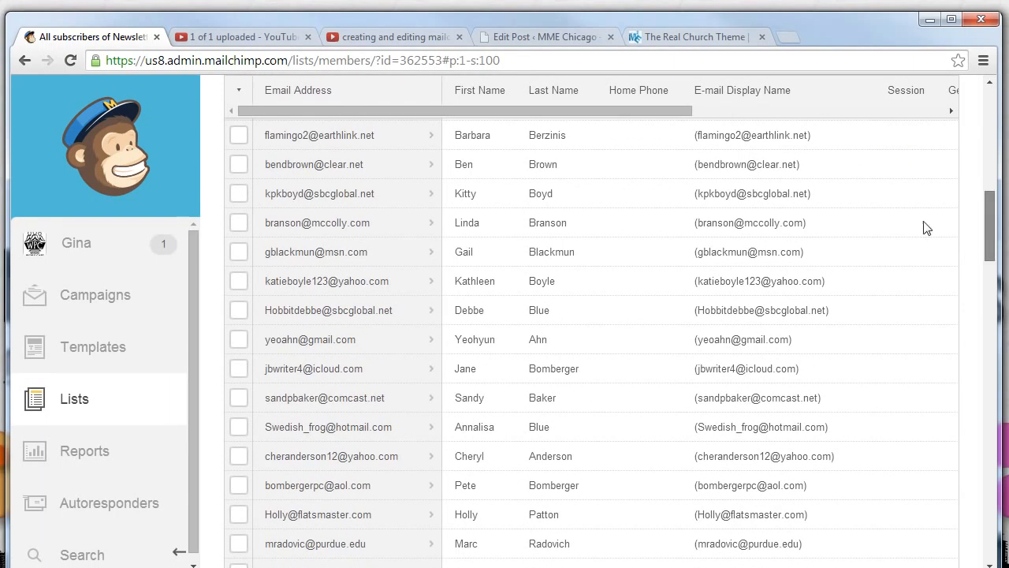
# - Select nine consecutive subscribers in the table for a group action
pyautogui.click(239, 223)
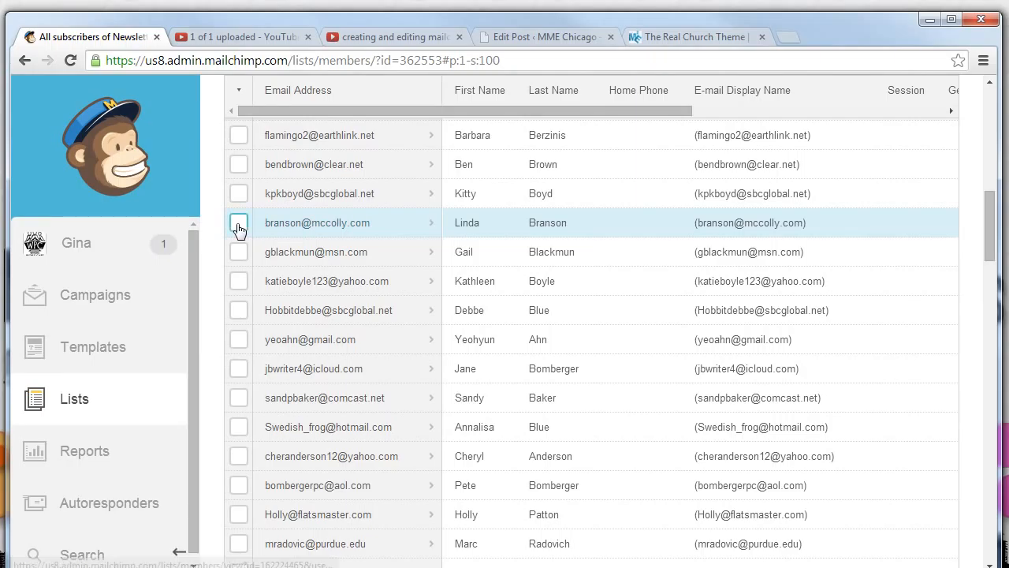
pyautogui.click(239, 197)
pyautogui.click(239, 137)
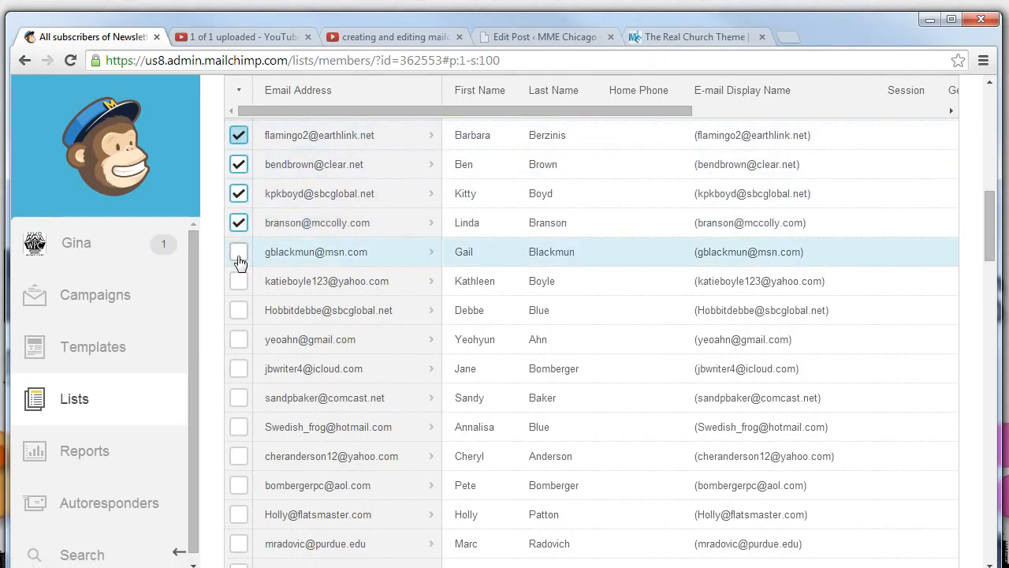
pyautogui.click(239, 252)
pyautogui.click(239, 281)
pyautogui.click(239, 309)
pyautogui.click(238, 339)
pyautogui.click(239, 369)
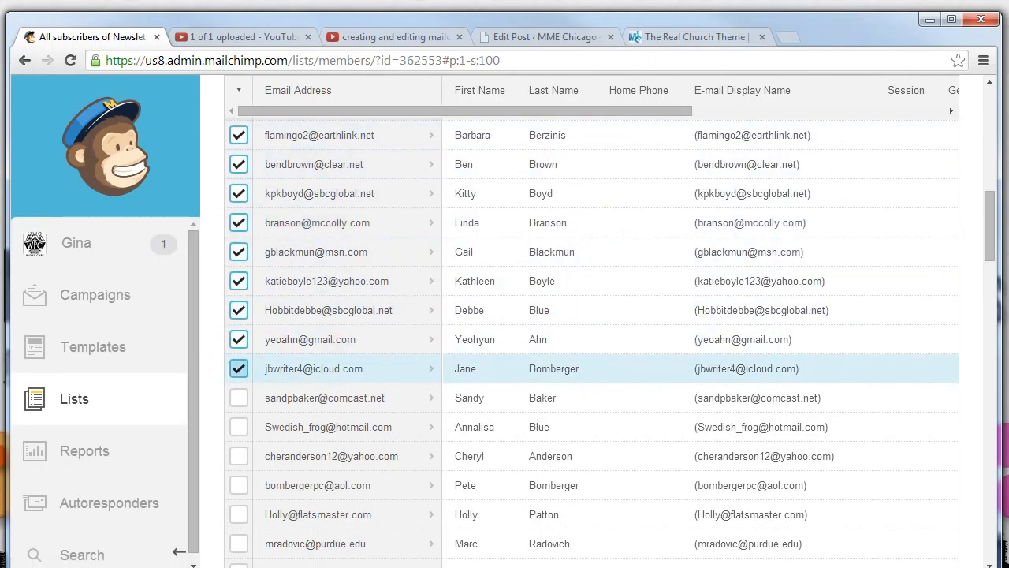
# - Look through the Add to Group choices under Volunteers for the selected subscribers, without applying one
pyautogui.moveTo(991, 393); pyautogui.dragTo(948, 95)
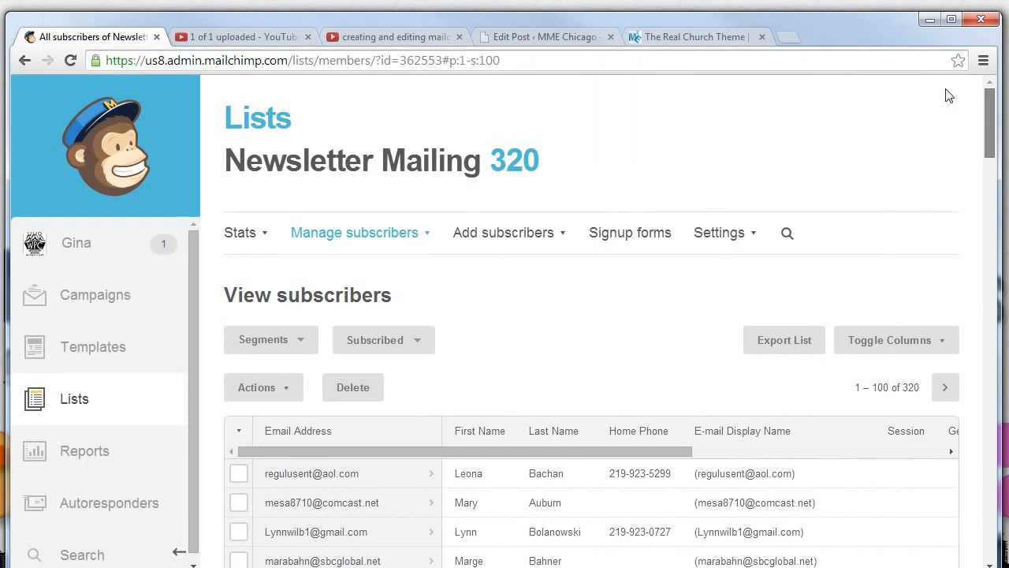
pyautogui.moveTo(948, 95); pyautogui.dragTo(948, 95)
pyautogui.scroll(-1, 580, 134)
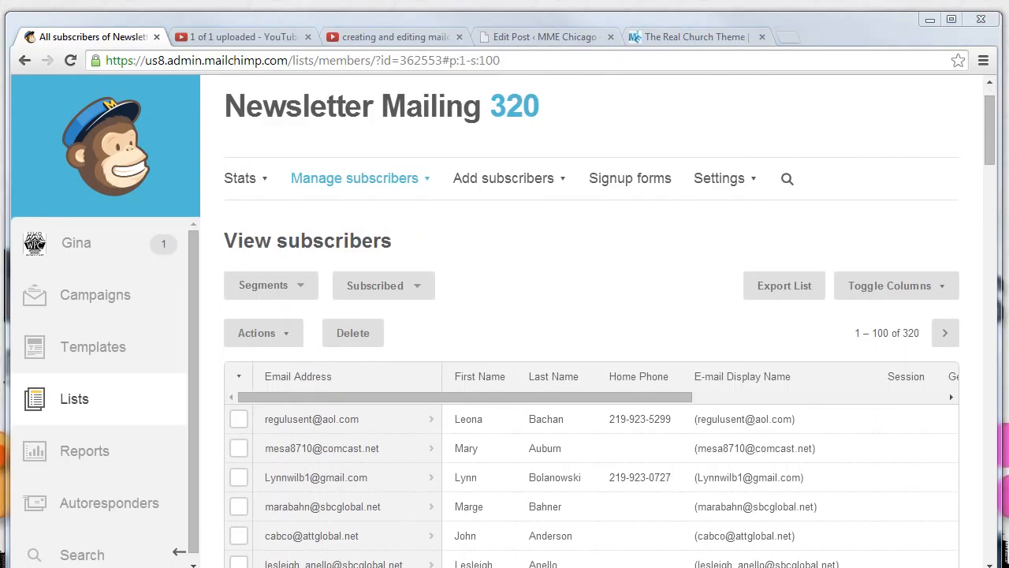
pyautogui.click(281, 335)
pyautogui.moveTo(307, 349)
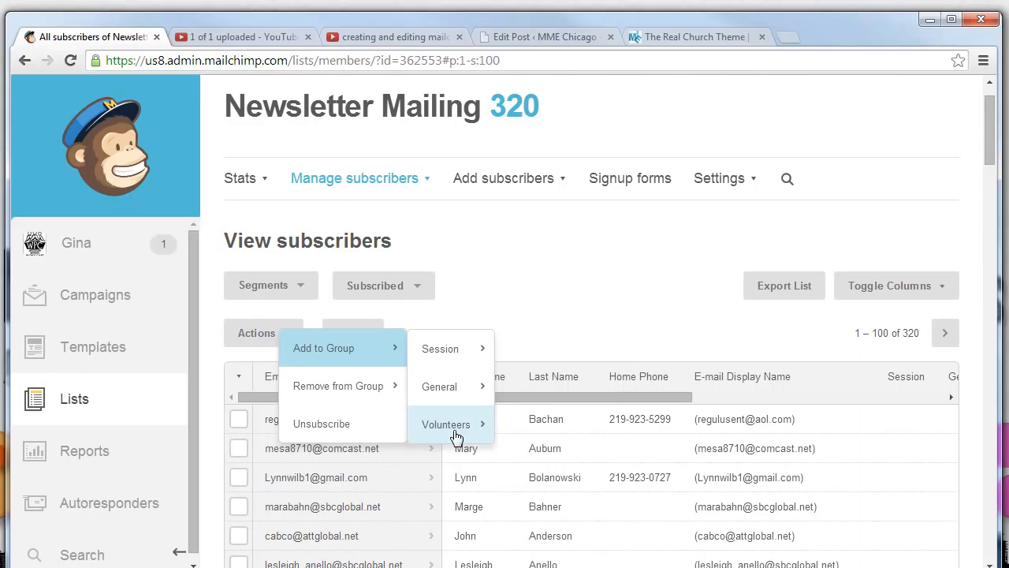
pyautogui.moveTo(456, 436)
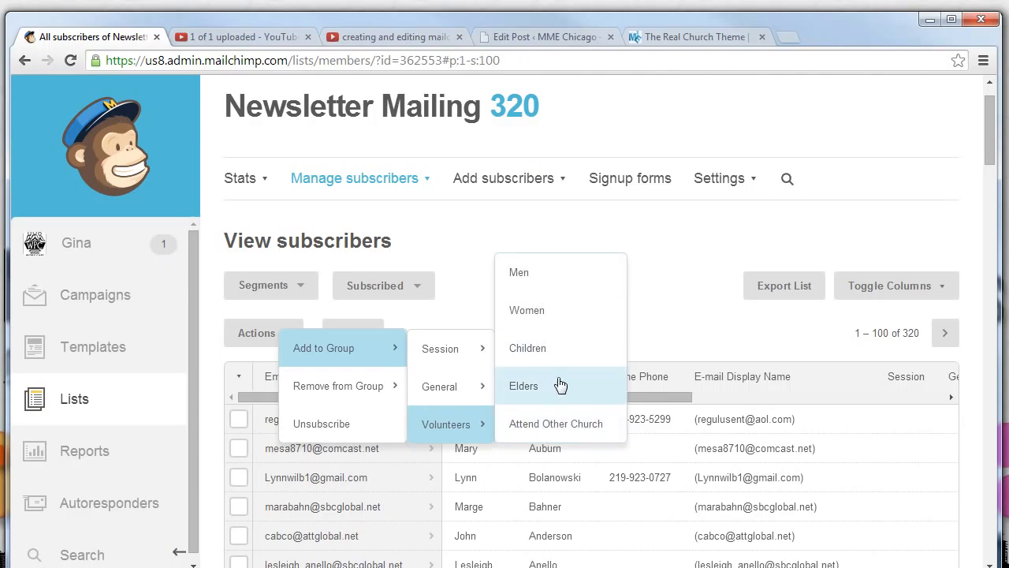
pyautogui.click(677, 294)
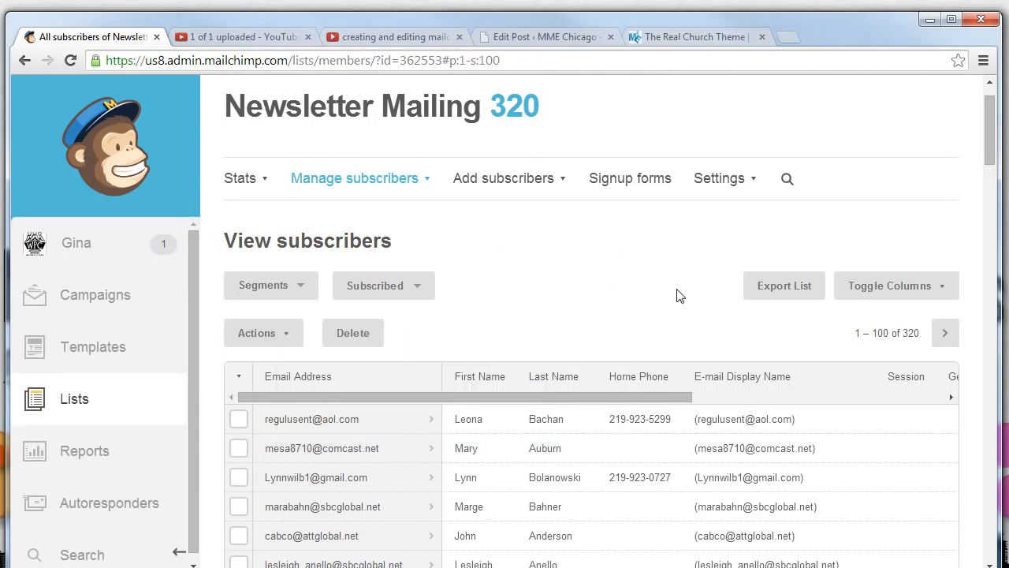
# - Clear the selection of all nine subscribers in the table
pyautogui.scroll(-1, 674, 295)
pyautogui.scroll(-1, 583, 291)
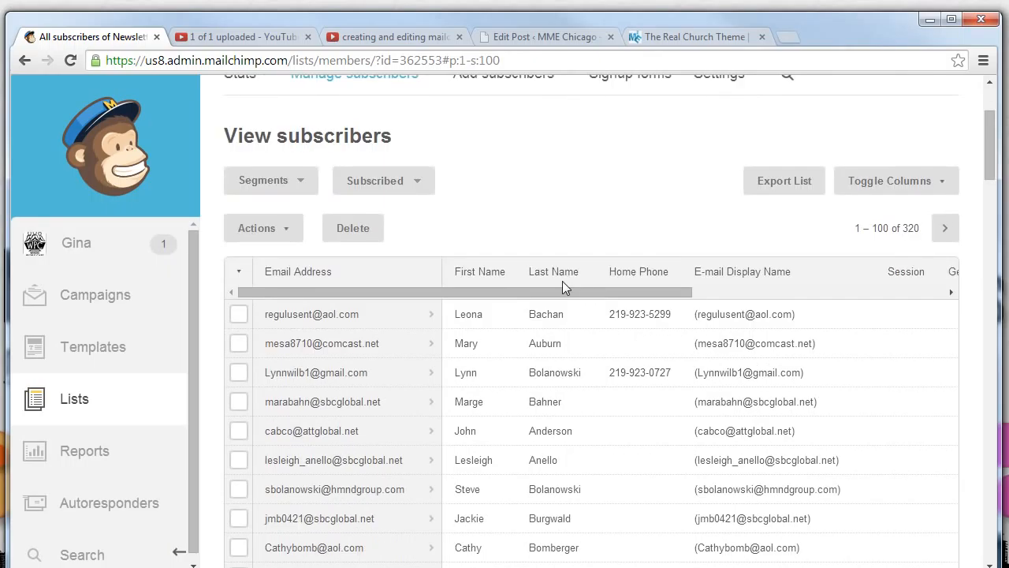
pyautogui.scroll(-2, 557, 285)
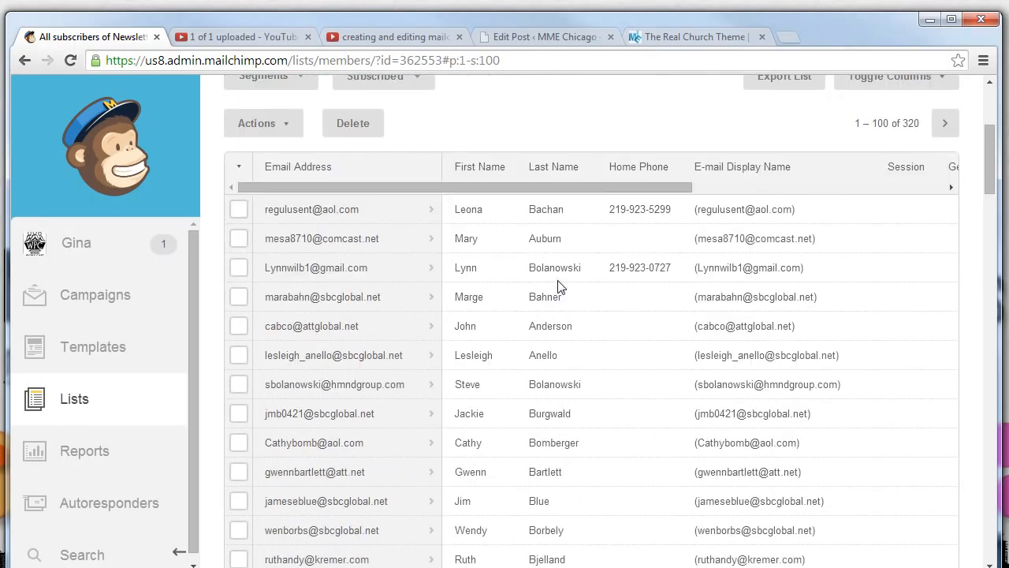
pyautogui.scroll(-12, 558, 285)
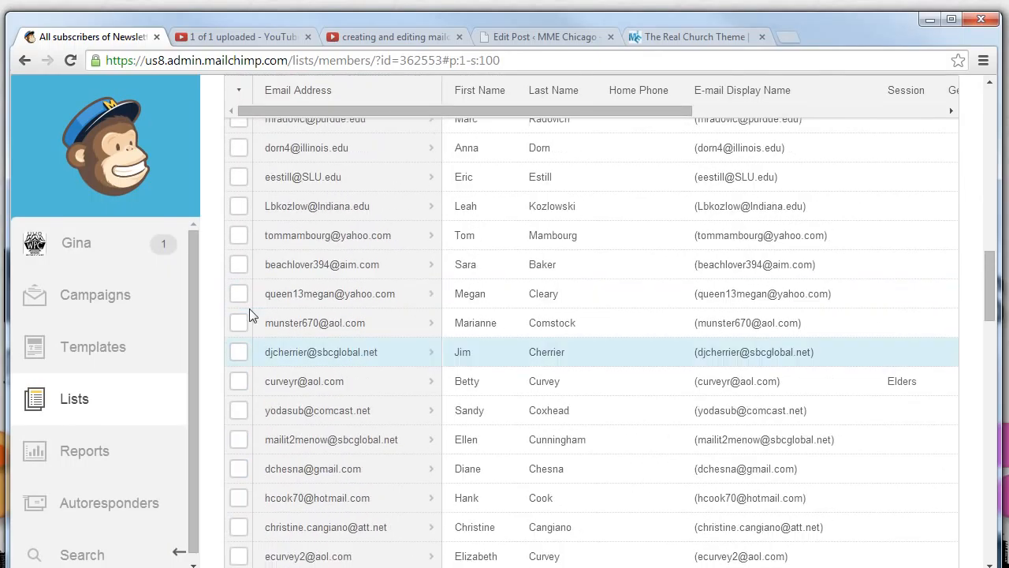
pyautogui.scroll(1, 249, 314)
pyautogui.scroll(6, 250, 313)
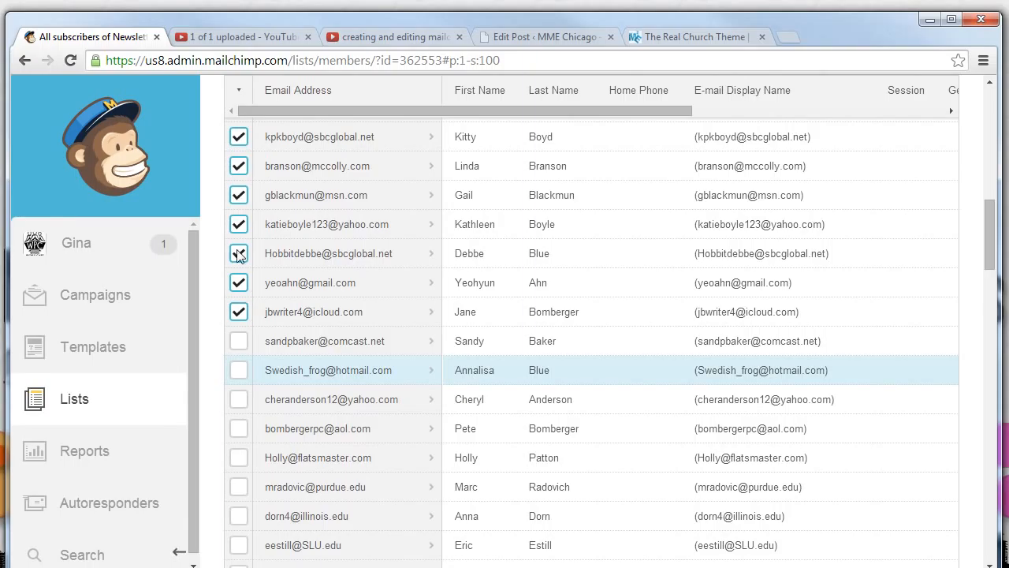
pyautogui.scroll(2, 244, 194)
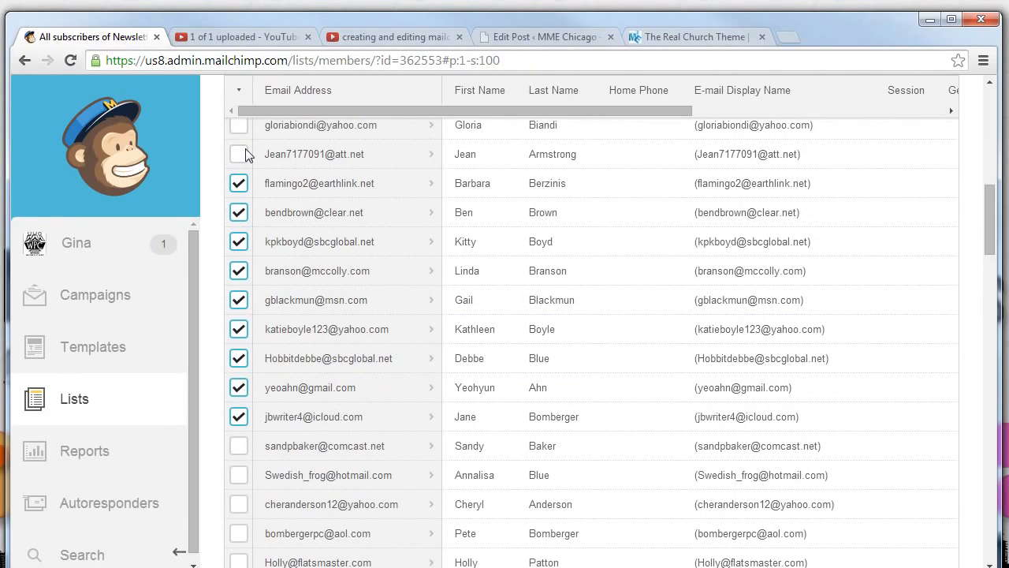
pyautogui.click(240, 237)
pyautogui.click(238, 270)
pyautogui.click(238, 299)
pyautogui.click(239, 328)
pyautogui.click(238, 358)
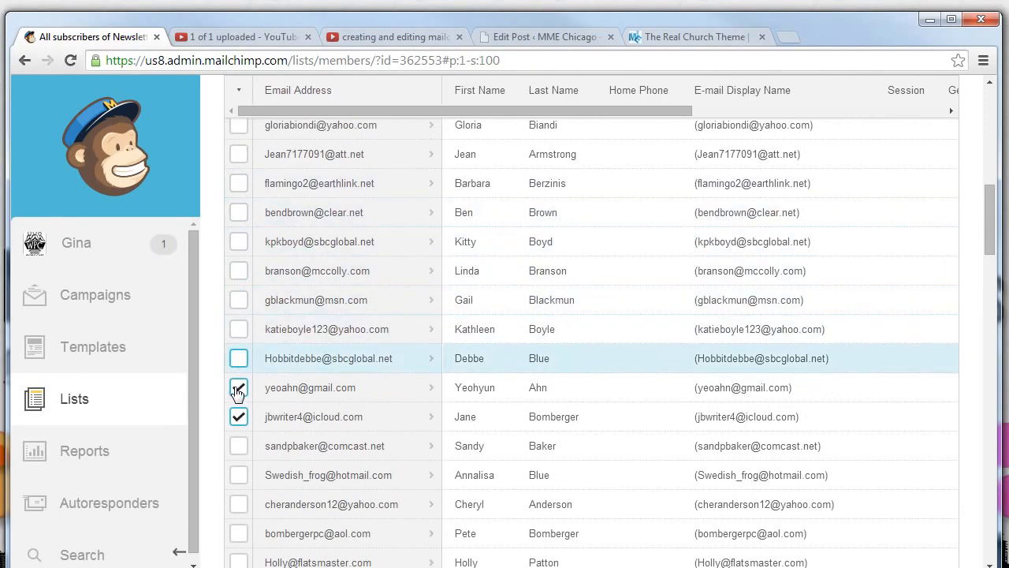
pyautogui.click(238, 387)
pyautogui.click(239, 417)
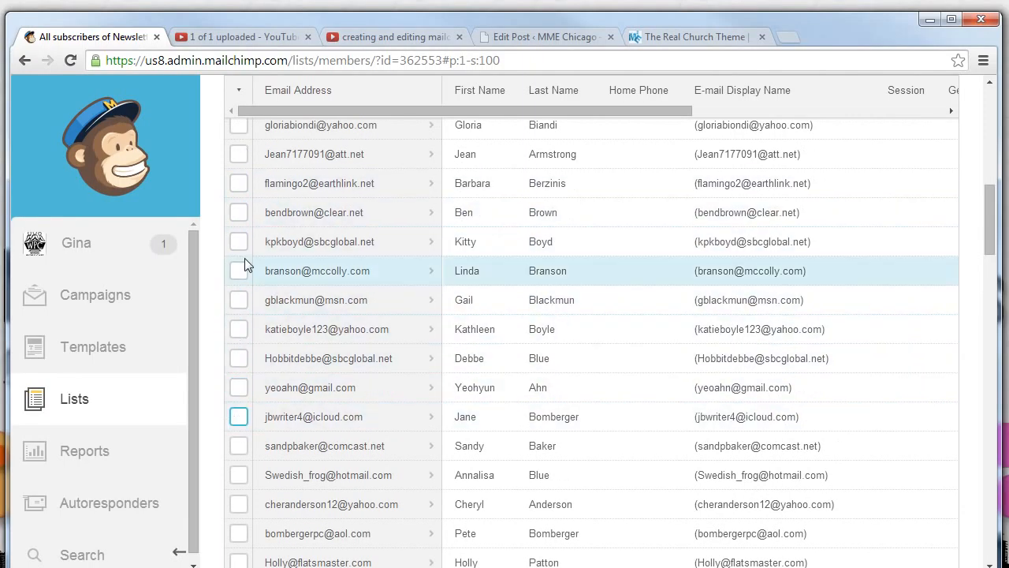
# - Open the profile of the subscriber directly above the deselected rows and review the details and subscribed groups
pyautogui.click(300, 156)
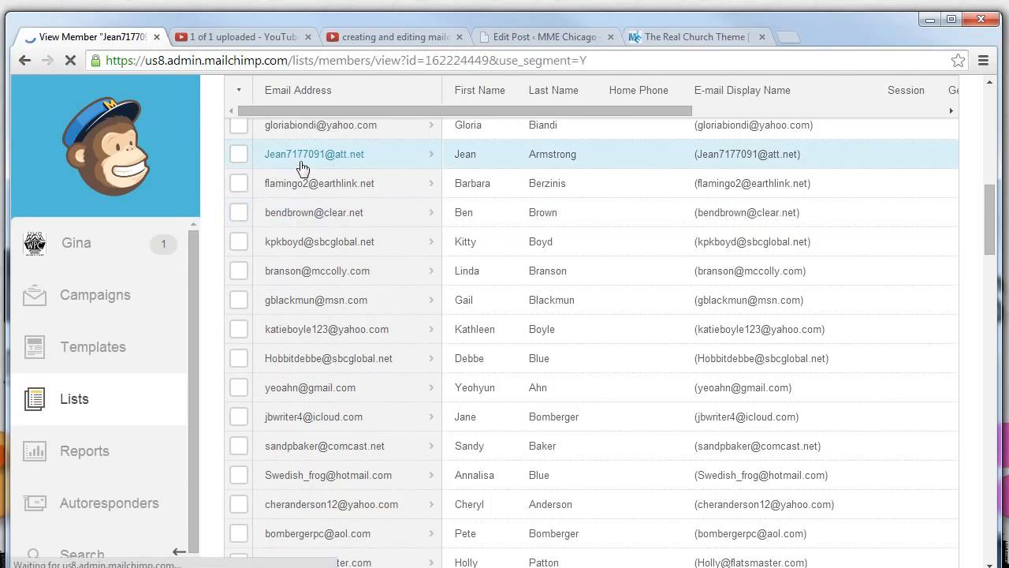
pyautogui.scroll(-3, 417, 383)
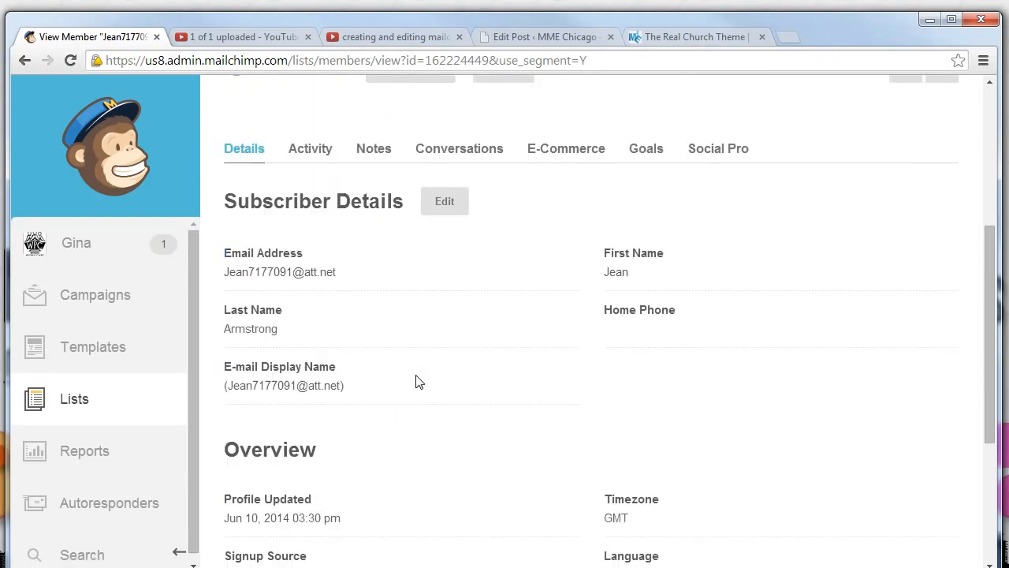
pyautogui.scroll(-3, 416, 381)
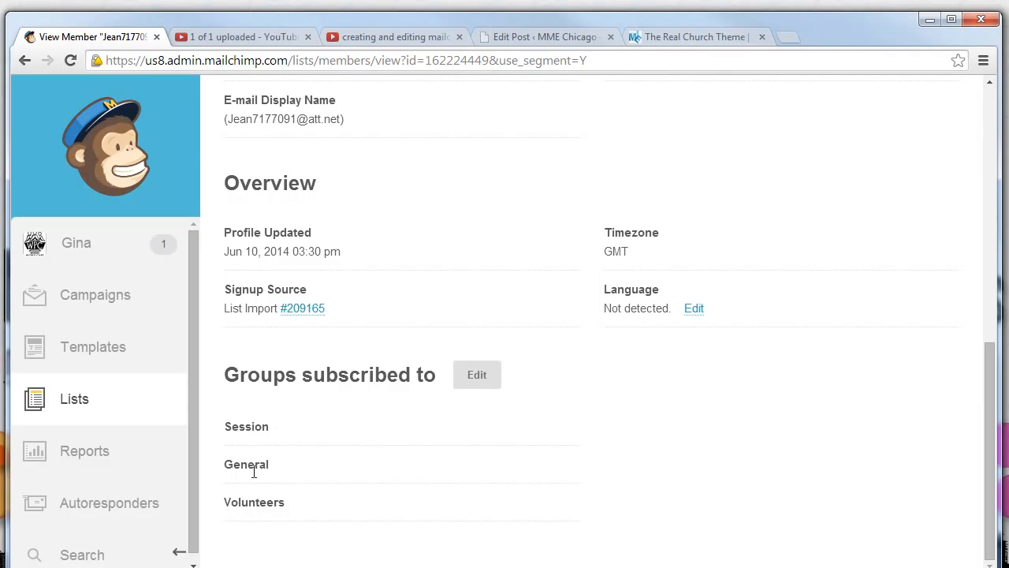
# - Edit the subscriber's groups, selecting Men under Volunteers, Members under General and Elders under Session
pyautogui.click(479, 376)
pyautogui.scroll(-4, 488, 382)
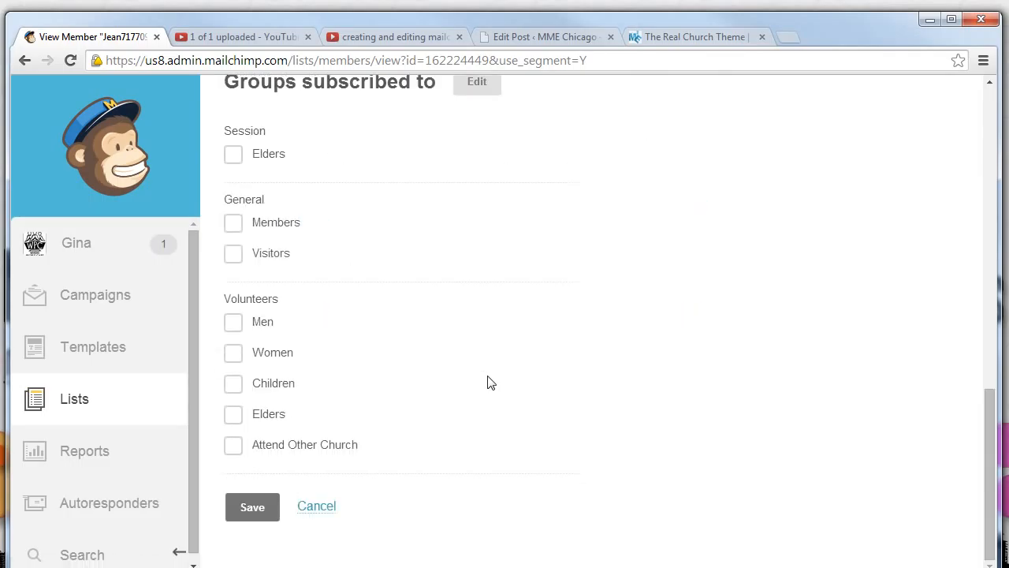
pyautogui.scroll(1, 487, 383)
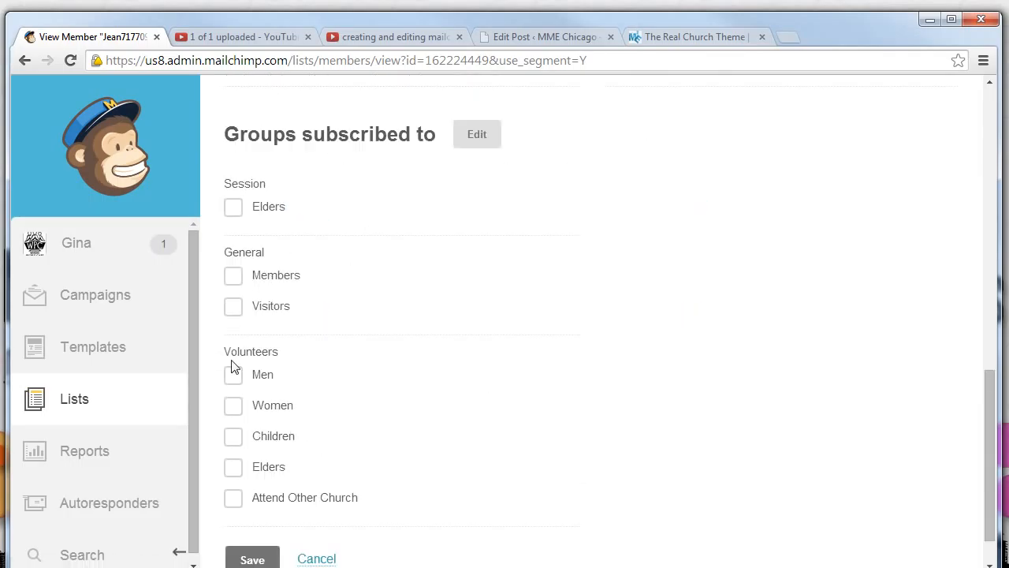
pyautogui.scroll(10, 309, 357)
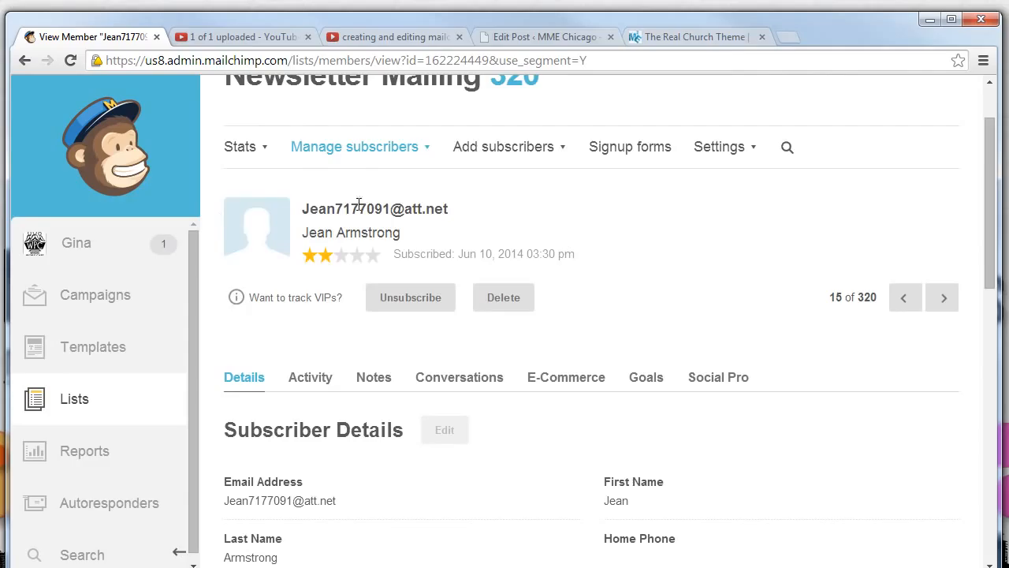
pyautogui.scroll(-8, 391, 225)
pyautogui.scroll(-7, 394, 226)
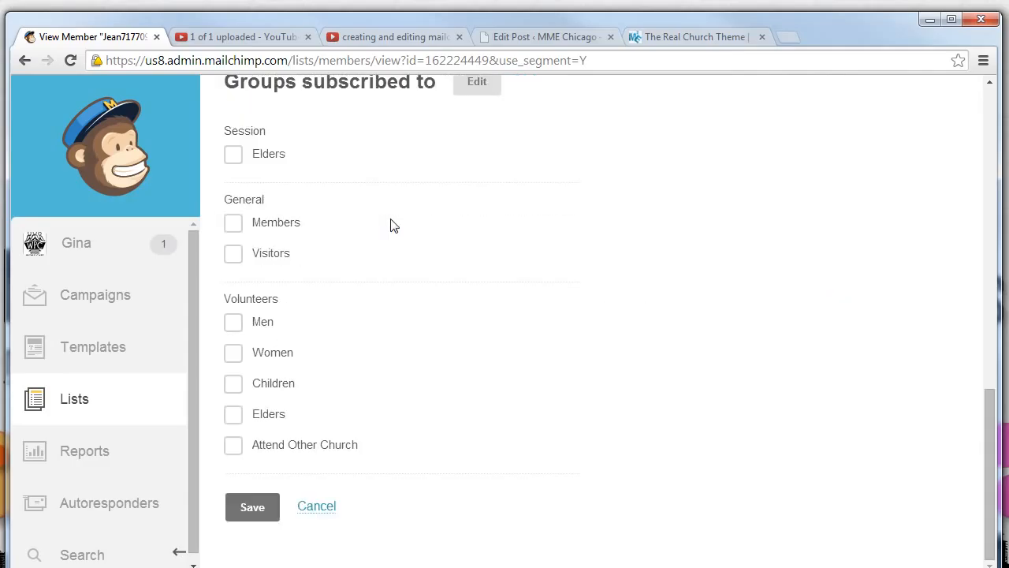
pyautogui.click(232, 327)
pyautogui.scroll(1, 879, 473)
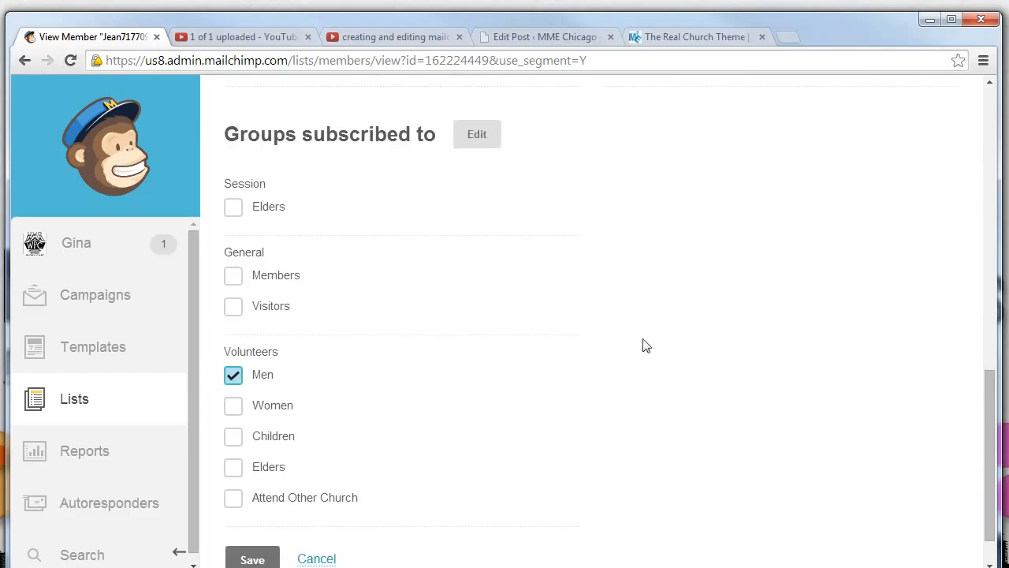
pyautogui.click(234, 279)
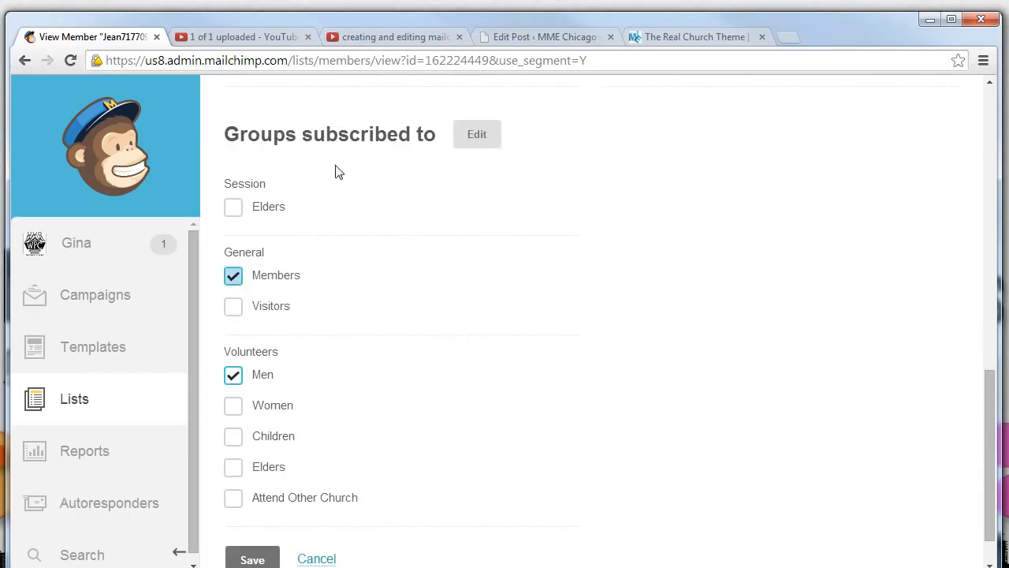
pyautogui.click(233, 206)
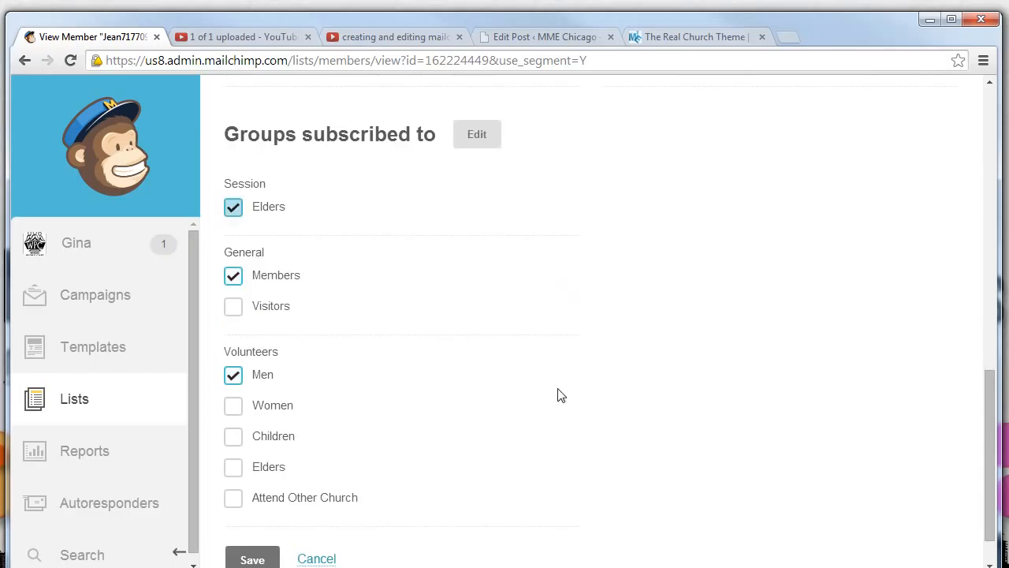